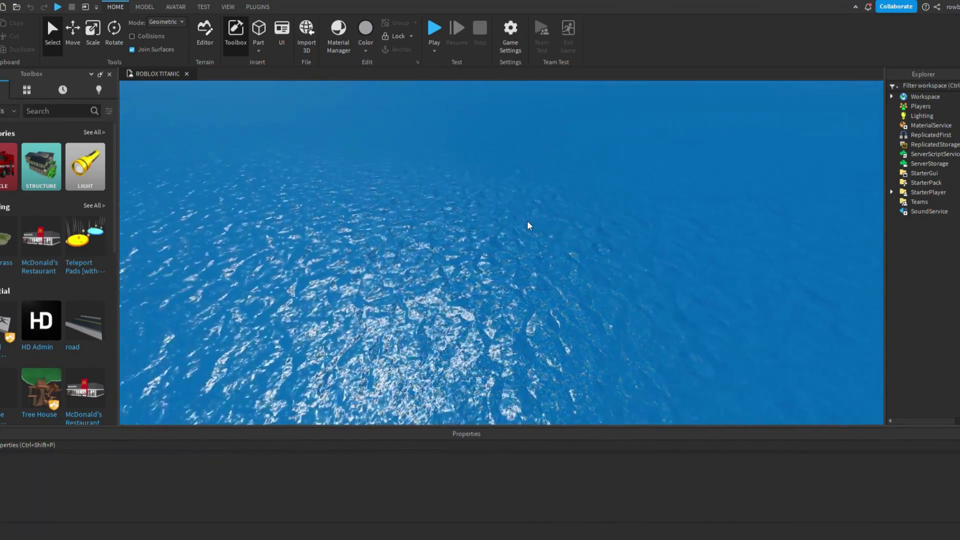
Look over the lobby building on the ocean, inspecting its brick exterior and the room inside
{"action": "right_click_drag", "start_coordinate": [281, 217], "coordinate": [281, 217]}
{"action": "key", "text": "s"}
{"action": "key", "text": "a"}
{"action": "right_click_drag", "start_coordinate": [423, 251], "coordinate": [424, 251]}
{"action": "scroll", "coordinate": [595, 286], "scroll_direction": "up", "scroll_amount": 8}
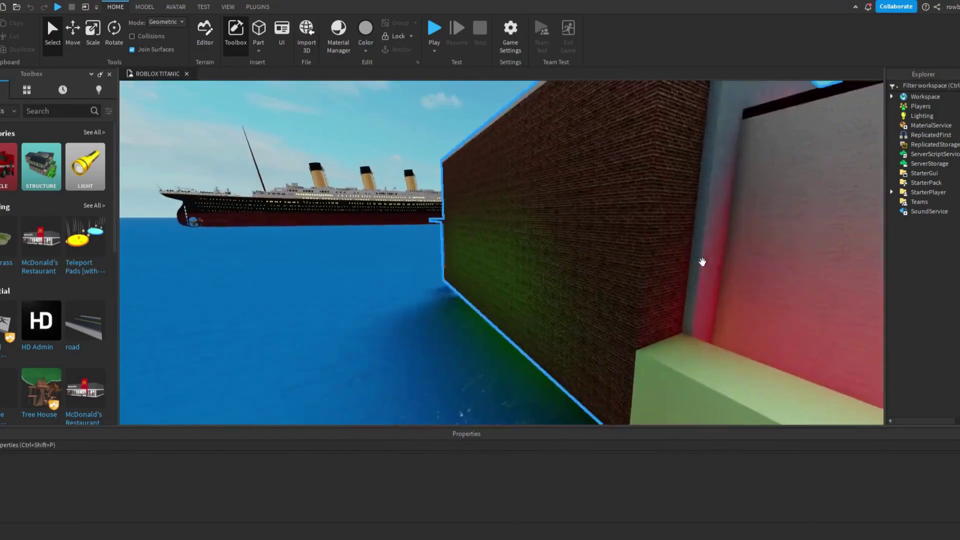
{"action": "scroll", "coordinate": [704, 257], "scroll_direction": "up", "scroll_amount": 10}
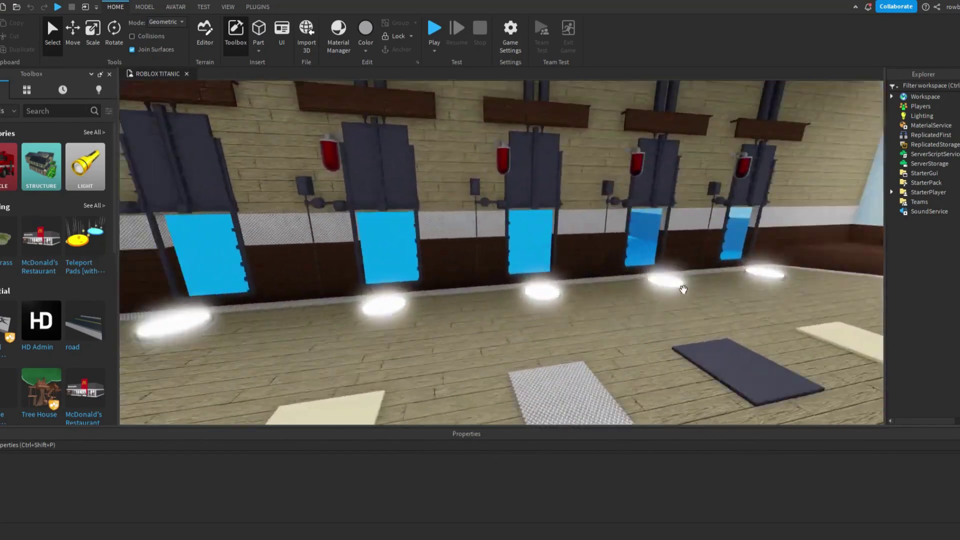
{"action": "scroll", "coordinate": [557, 215], "scroll_direction": "down", "scroll_amount": 15}
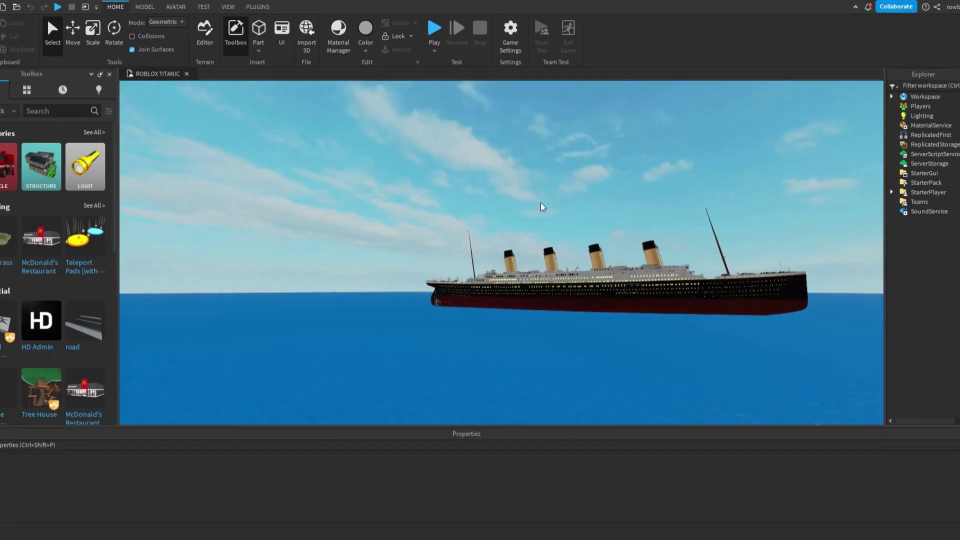
Examine the Titanic's exterior, from the lit portholes and stern propellers up to the open deck
{"action": "scroll", "coordinate": [559, 344], "scroll_direction": "up", "scroll_amount": 8}
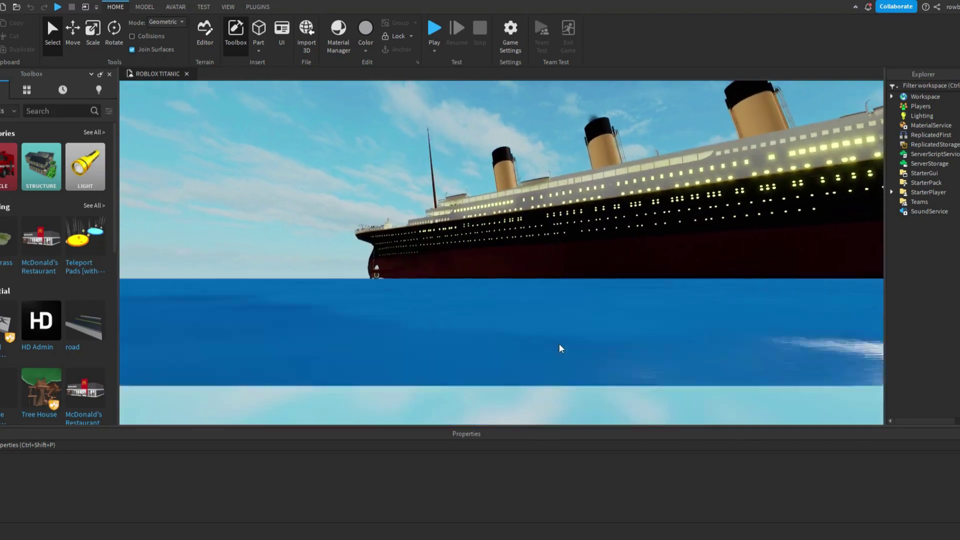
{"action": "scroll", "coordinate": [495, 324], "scroll_direction": "up", "scroll_amount": 6}
{"action": "right_click_drag", "start_coordinate": [620, 270], "coordinate": [495, 324]}
{"action": "key", "text": "a"}
{"action": "key", "text": "w"}
{"action": "key", "text": "a"}
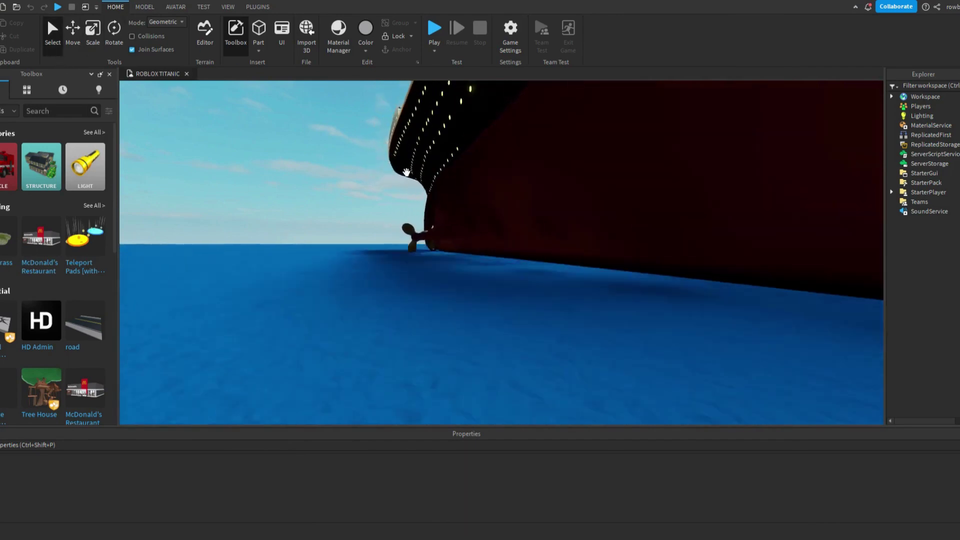
{"action": "key", "text": "w"}
{"action": "mouse_move", "coordinate": [471, 253]}
{"action": "right_mouse_down"}
{"action": "mouse_move", "coordinate": [459, 249]}
{"action": "mouse_move", "coordinate": [478, 245]}
{"action": "mouse_move", "coordinate": [494, 277]}
{"action": "mouse_move", "coordinate": [471, 259]}
{"action": "mouse_move", "coordinate": [493, 279]}
{"action": "mouse_move", "coordinate": [471, 258]}
{"action": "right_mouse_up"}
{"action": "key", "text": "w"}
{"action": "key", "text": "w"}
{"action": "key", "text": "w"}
{"action": "key", "text": "w"}
{"action": "key", "text": "s"}
{"action": "key", "text": "w"}
{"action": "key", "text": "w"}
{"action": "key", "text": "w"}
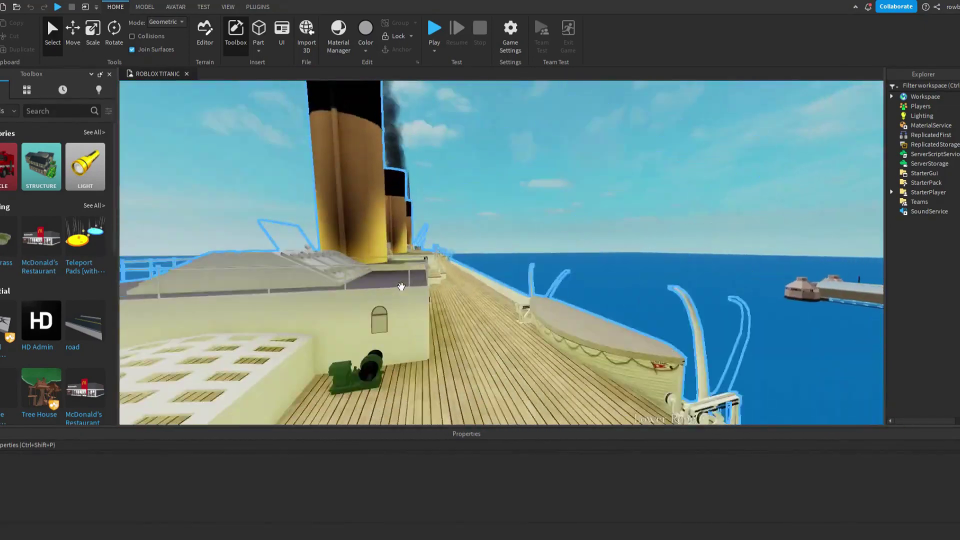
Examine the boat deck with its lifeboats and funnels, including the structure's interior along the way
{"action": "key", "text": "w"}
{"action": "right_click_drag", "start_coordinate": [441, 291], "coordinate": [515, 265]}
{"action": "key", "text": "w"}
{"action": "key", "text": "e"}
{"action": "key", "text": "w"}
{"action": "key", "text": "q"}
{"action": "key", "text": "w"}
{"action": "key", "text": "w"}
{"action": "key", "text": "w"}
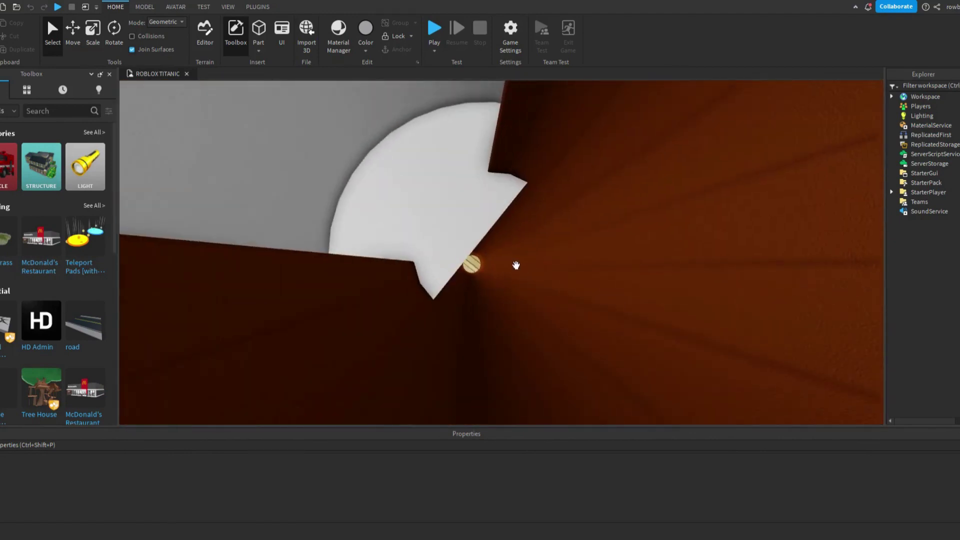
{"action": "key", "text": "w"}
{"action": "mouse_move", "coordinate": [516, 265]}
{"action": "right_mouse_down"}
{"action": "mouse_move", "coordinate": [502, 249]}
{"action": "mouse_move", "coordinate": [516, 265]}
{"action": "right_mouse_up"}
{"action": "key", "text": "w"}
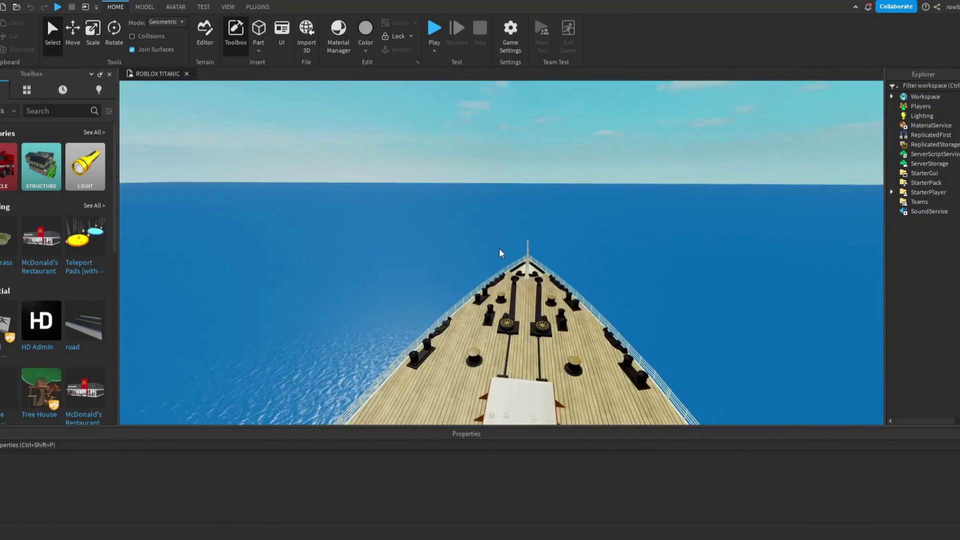
Inspect the bow's railings and anchor equipment and the row of lit portholes along the hull
{"action": "scroll", "coordinate": [500, 250], "scroll_direction": "up", "scroll_amount": 10}
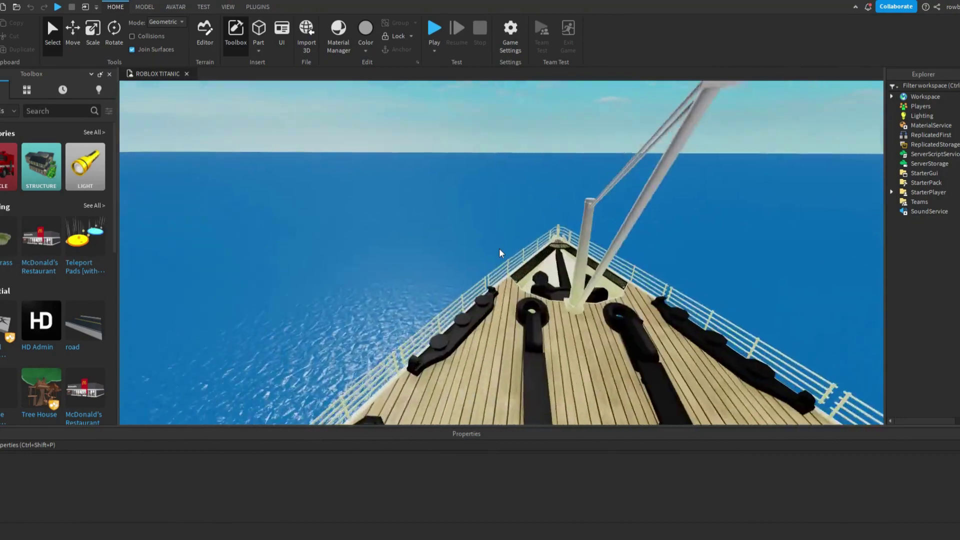
{"action": "scroll", "coordinate": [516, 265], "scroll_direction": "up", "scroll_amount": 4}
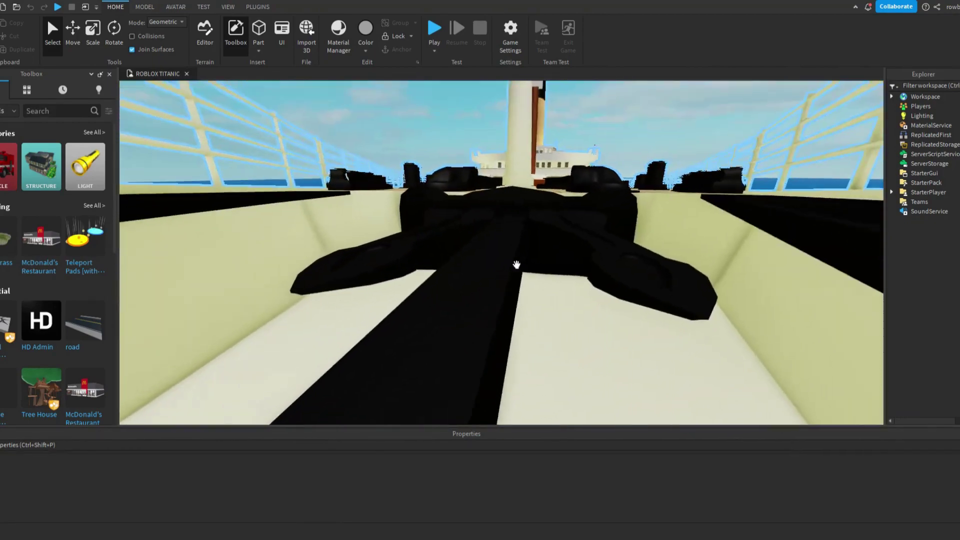
{"action": "key", "text": "s"}
{"action": "right_click_drag", "start_coordinate": [516, 265], "coordinate": [632, 166]}
{"action": "key", "text": "w"}
{"action": "key", "text": "w"}
{"action": "key", "text": "d"}
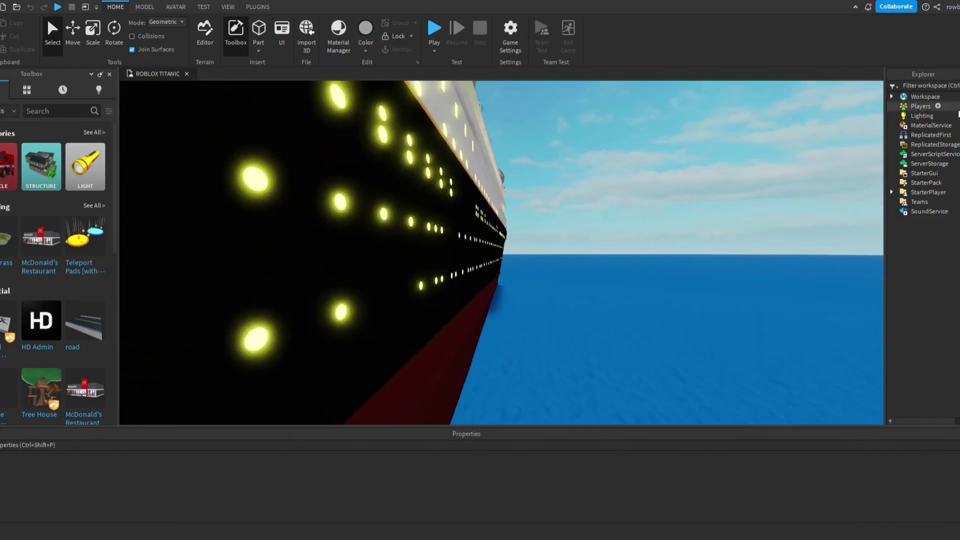
Raise the Lighting service's ClockTime from afternoon to a night-time hour
{"action": "scroll", "coordinate": [505, 502], "scroll_direction": "down", "scroll_amount": 10}
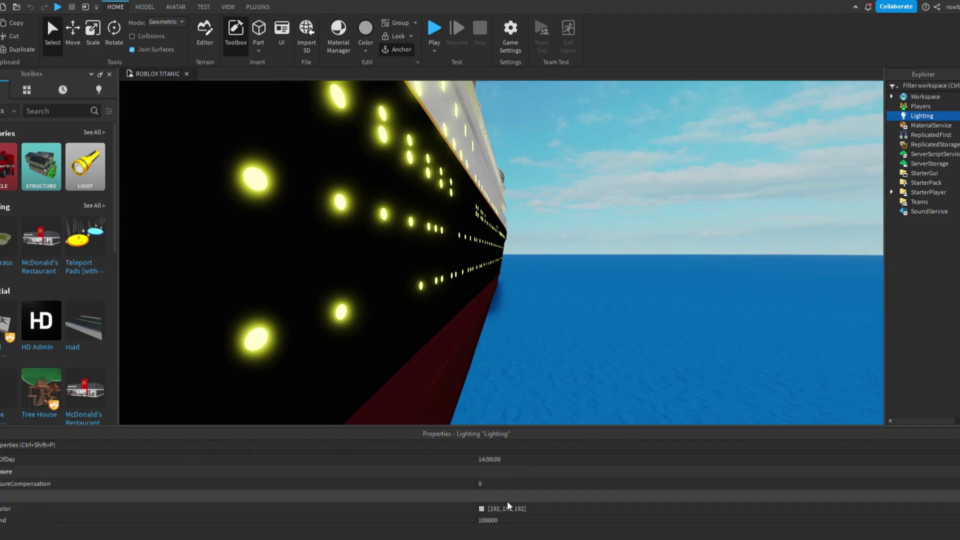
{"action": "scroll", "coordinate": [502, 483], "scroll_direction": "up", "scroll_amount": 5}
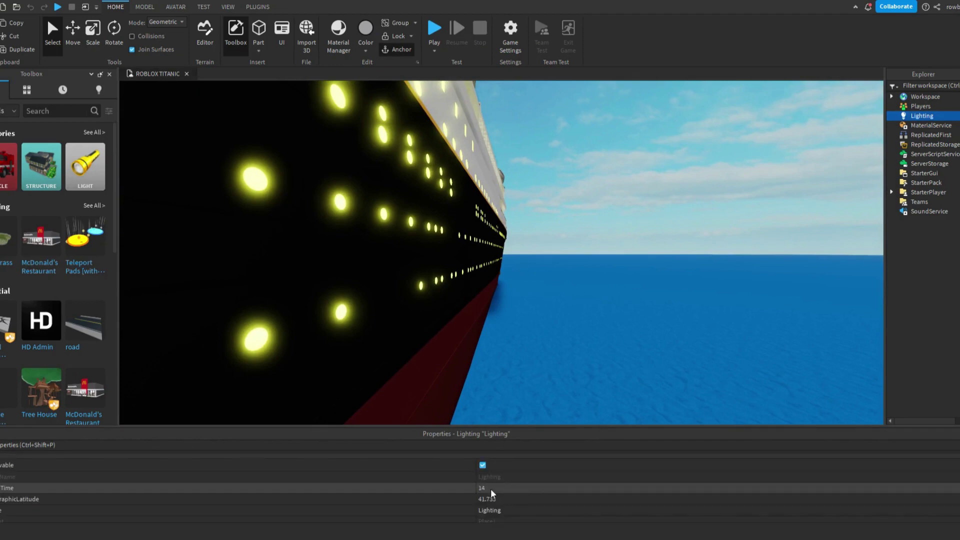
{"action": "left_click", "coordinate": [489, 488]}
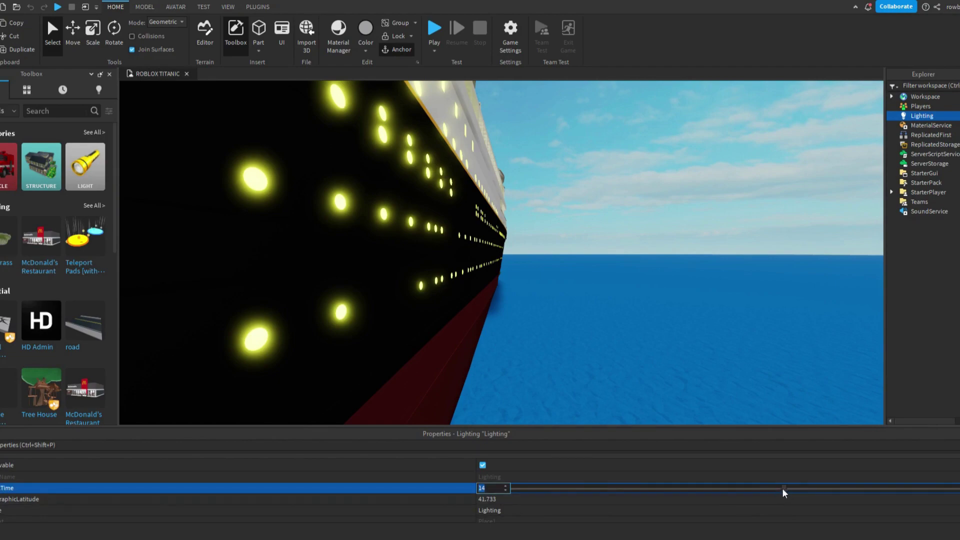
{"action": "left_click_drag", "start_coordinate": [783, 488], "coordinate": [904, 489]}
{"action": "left_click", "coordinate": [629, 320]}
View the Titanic's funnels, smoke and lit windows from outside under the night sky
{"action": "right_click_drag", "start_coordinate": [629, 320], "coordinate": [647, 332]}
{"action": "key", "text": "s"}
{"action": "scroll", "coordinate": [475, 144], "scroll_direction": "up", "scroll_amount": 3}
{"action": "right_click_drag", "start_coordinate": [603, 202], "coordinate": [603, 202]}
{"action": "key", "text": "w"}
{"action": "scroll", "coordinate": [603, 206], "scroll_direction": "down", "scroll_amount": 3}
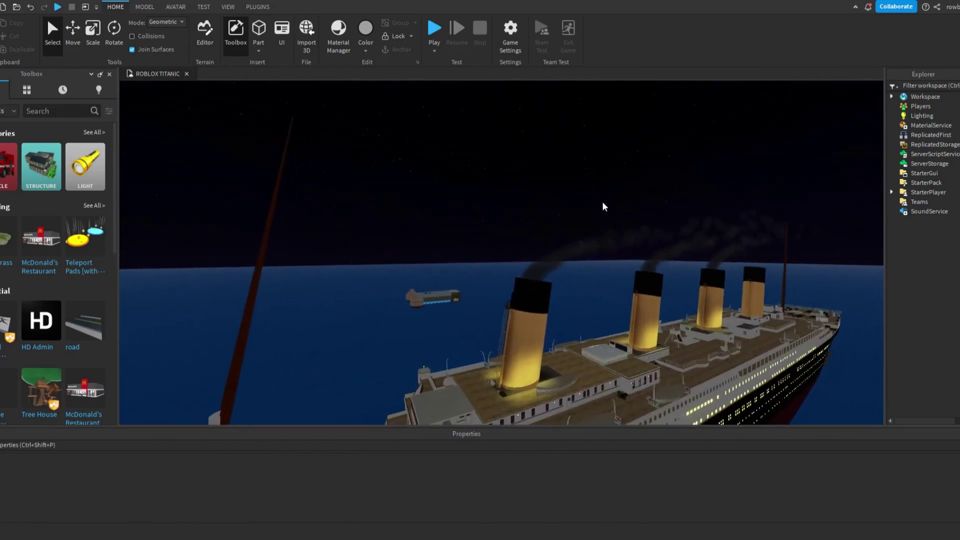
{"action": "scroll", "coordinate": [603, 205], "scroll_direction": "up", "scroll_amount": 6}
Explore the ship's interior, examining the panelled corridors and the patterned red carpet
{"action": "left_click", "coordinate": [603, 206]}
{"action": "key", "text": "w"}
{"action": "right_click_drag", "start_coordinate": [535, 253], "coordinate": [539, 251]}
{"action": "scroll", "coordinate": [538, 251], "scroll_direction": "up", "scroll_amount": 3}
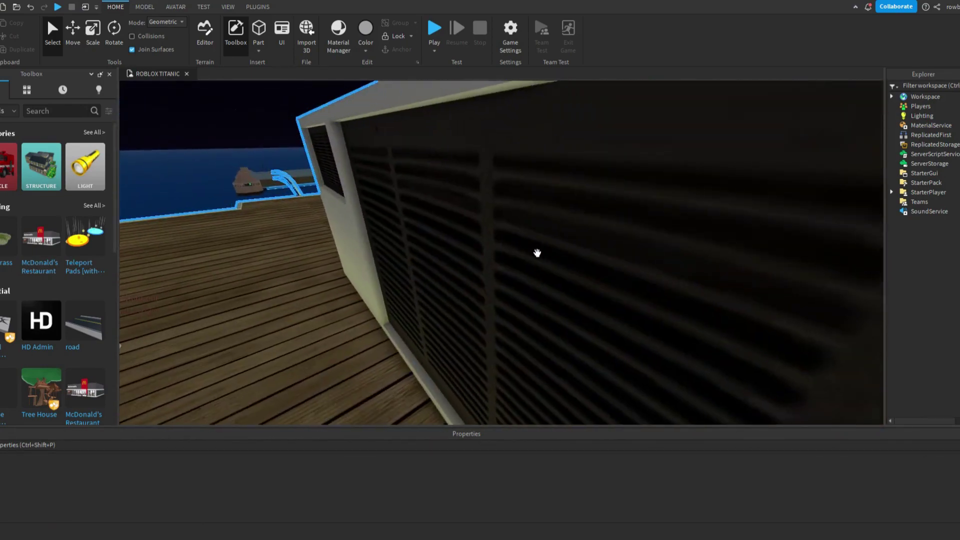
{"action": "scroll", "coordinate": [536, 253], "scroll_direction": "up", "scroll_amount": 10}
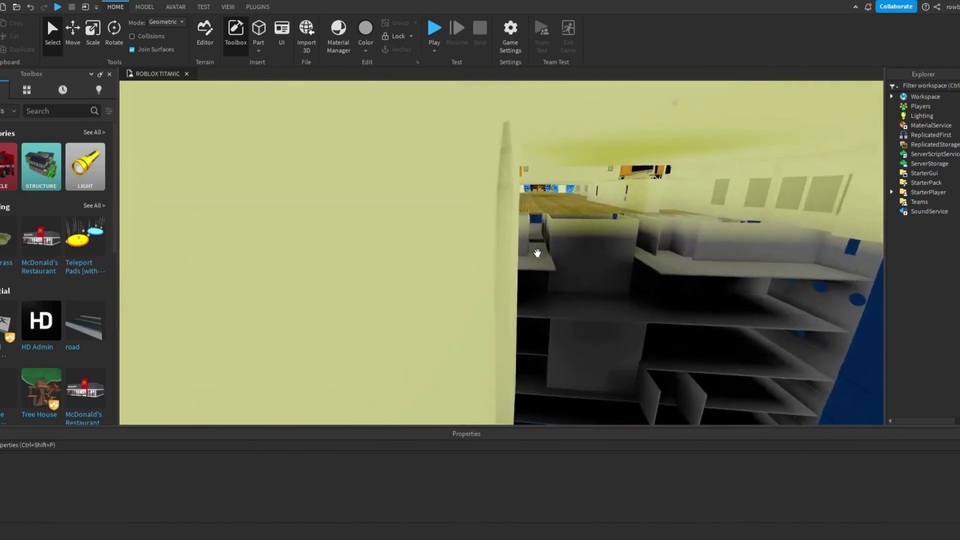
{"action": "scroll", "coordinate": [536, 253], "scroll_direction": "up", "scroll_amount": 10}
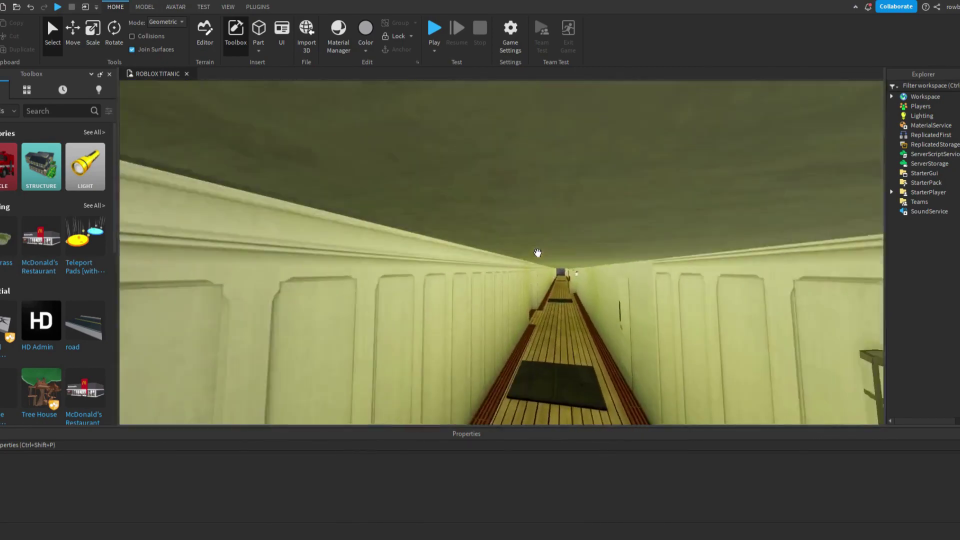
{"action": "right_click_drag", "start_coordinate": [537, 253], "coordinate": [537, 254]}
{"action": "scroll", "coordinate": [536, 253], "scroll_direction": "up", "scroll_amount": 5}
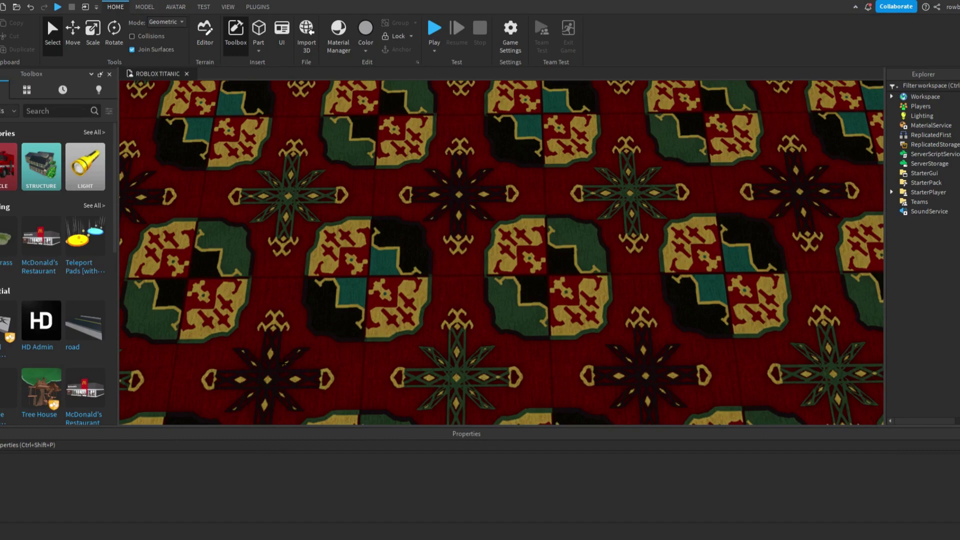
{"action": "right_click_drag", "start_coordinate": [336, 360], "coordinate": [340, 360]}
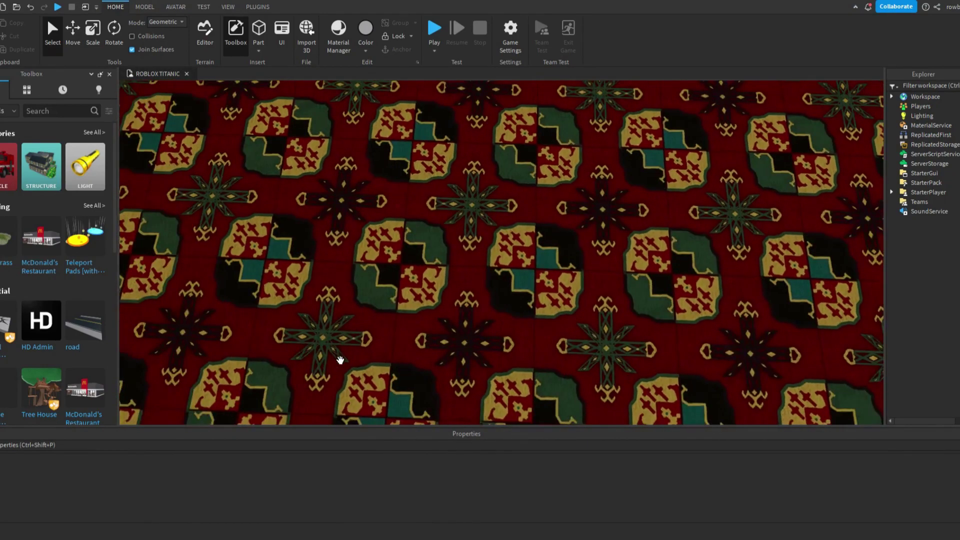
{"action": "right_click_drag", "start_coordinate": [340, 360], "coordinate": [340, 359]}
{"action": "right_click_drag", "start_coordinate": [516, 174], "coordinate": [531, 197]}
{"action": "key", "text": "w"}
{"action": "key", "text": "w"}
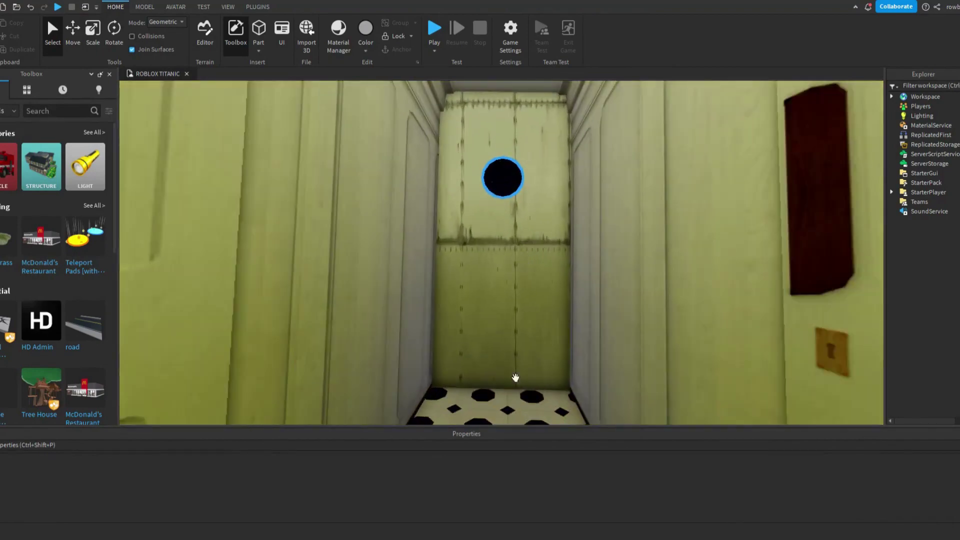
Inspect the riveted wall, porthole and black-and-white tiled floor in the ship's passage
{"action": "right_click_drag", "start_coordinate": [514, 377], "coordinate": [504, 344]}
{"action": "key", "text": "a"}
{"action": "mouse_move", "coordinate": [728, 337]}
{"action": "right_mouse_down"}
{"action": "mouse_move", "coordinate": [736, 347]}
{"action": "mouse_move", "coordinate": [722, 355]}
{"action": "right_mouse_up"}
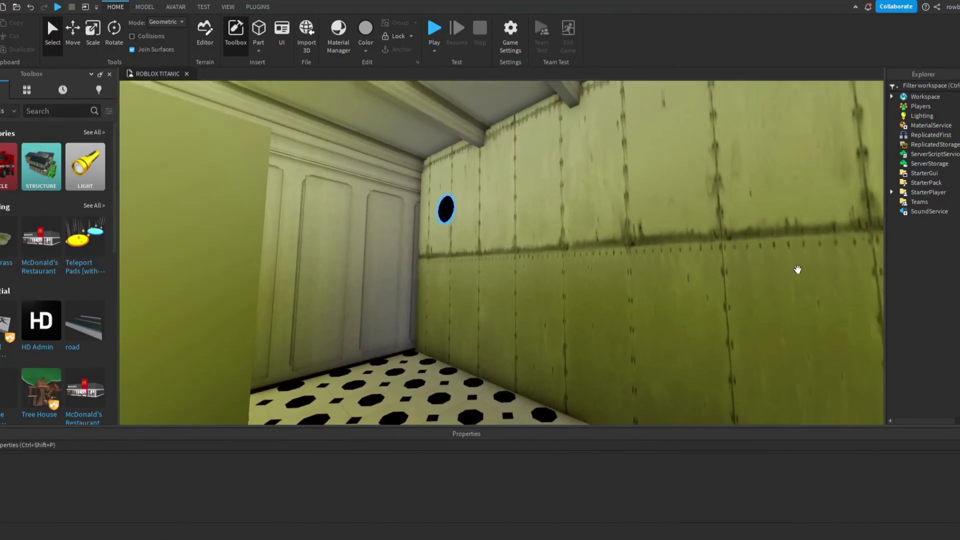
{"action": "key", "text": "w"}
{"action": "right_click_drag", "start_coordinate": [797, 269], "coordinate": [694, 253]}
{"action": "key", "text": "d"}
{"action": "key", "text": "w"}
{"action": "key", "text": "d"}
{"action": "key", "text": "w"}
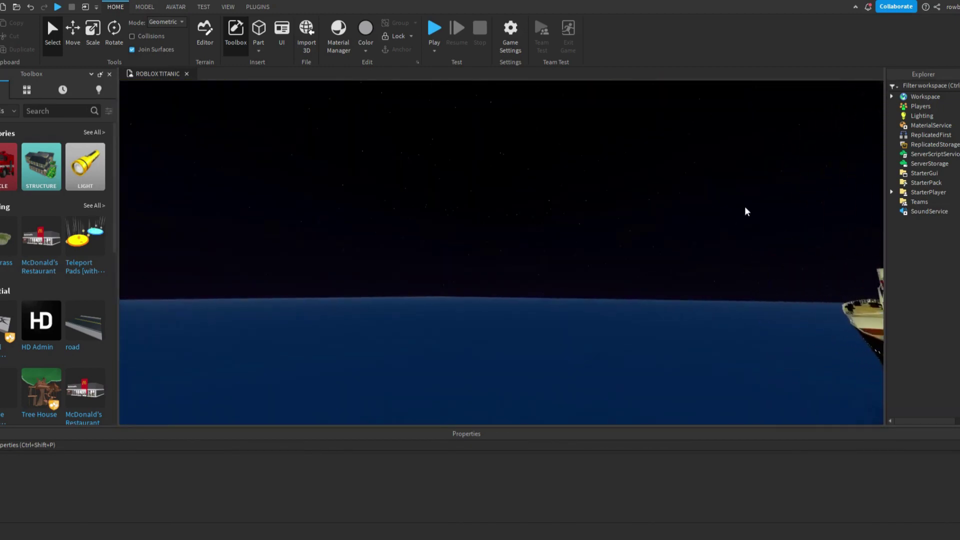
Tour the lobby building at night, from its lit exterior to the conveyor belt and wall posters inside
{"action": "right_click_drag", "start_coordinate": [745, 207], "coordinate": [746, 207]}
{"action": "scroll", "coordinate": [635, 338], "scroll_direction": "up", "scroll_amount": 2}
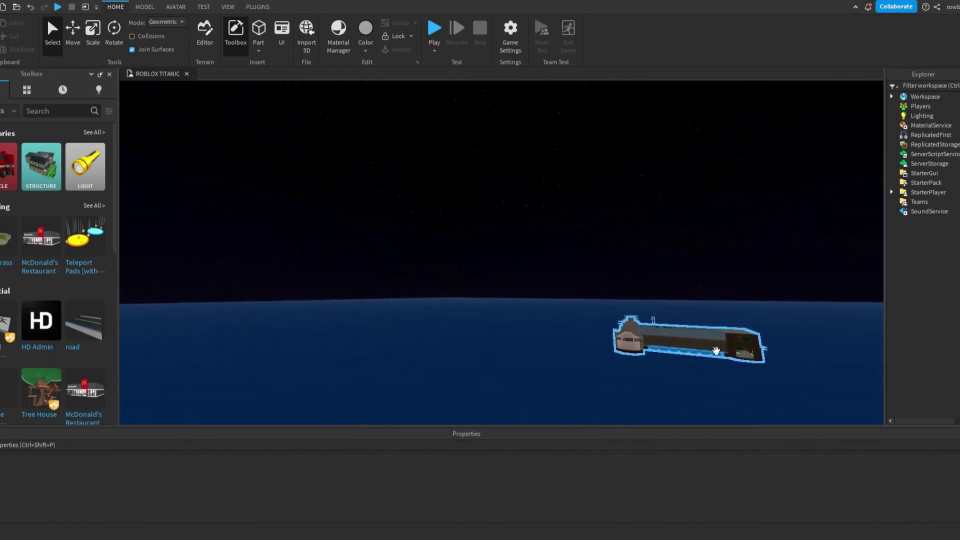
{"action": "scroll", "coordinate": [729, 370], "scroll_direction": "up", "scroll_amount": 2}
{"action": "key", "text": "w"}
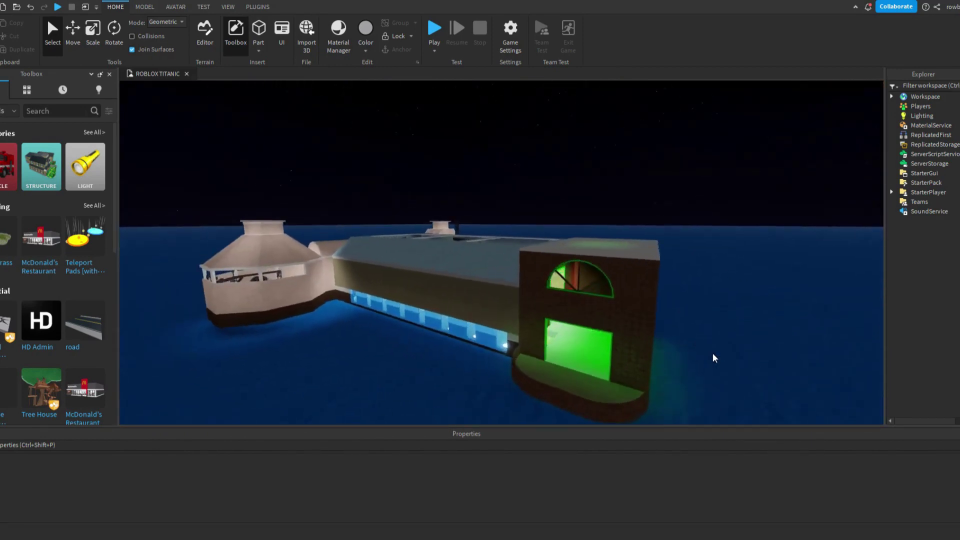
{"action": "key", "text": "d"}
{"action": "right_click_drag", "start_coordinate": [713, 353], "coordinate": [484, 333]}
{"action": "key", "text": "d"}
{"action": "key", "text": "w"}
{"action": "key", "text": "s"}
{"action": "key", "text": "w"}
{"action": "key", "text": "d"}
{"action": "key", "text": "w"}
{"action": "key", "text": "w"}
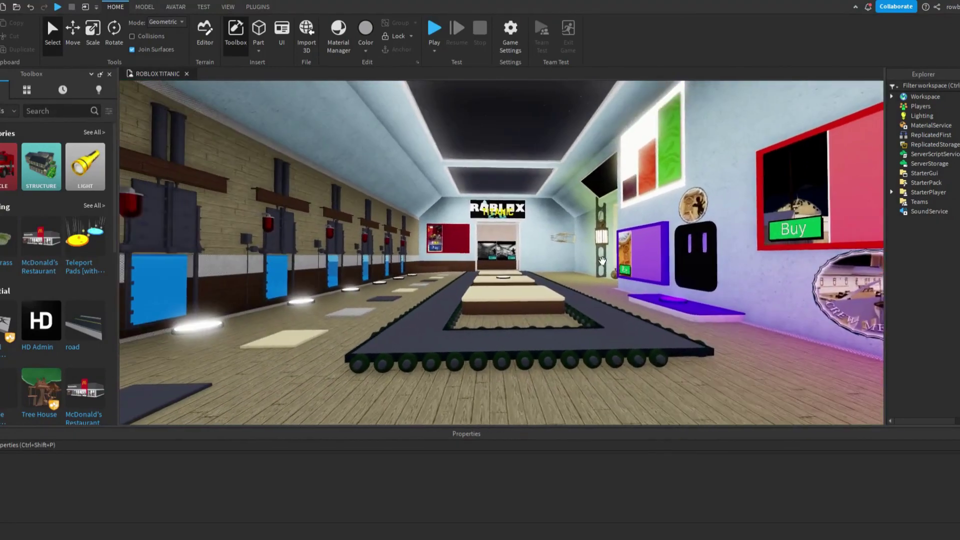
{"action": "key", "text": "w"}
{"action": "right_click_drag", "start_coordinate": [602, 261], "coordinate": [604, 260]}
{"action": "key", "text": "w"}
{"action": "key", "text": "w"}
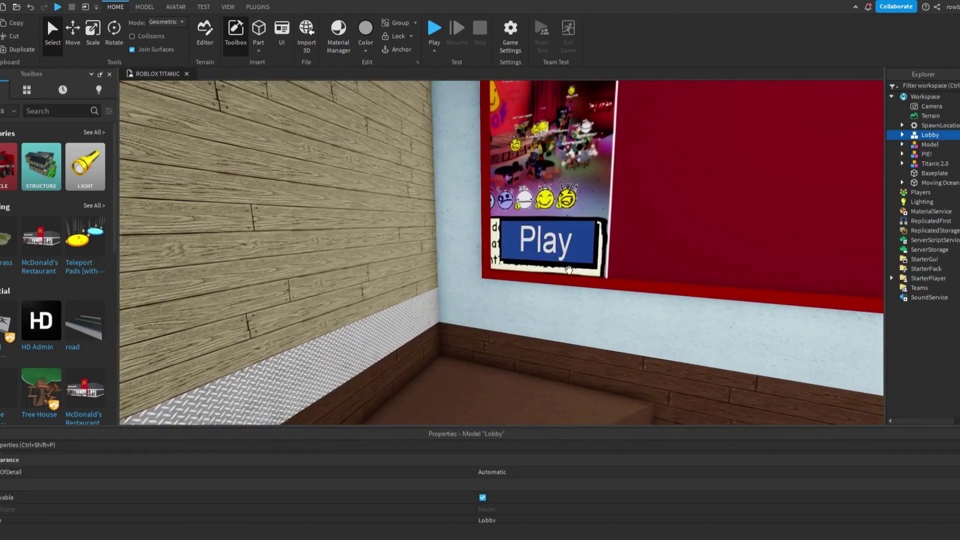
Browse the objects contained in the Lobby model and view the surrounding room
{"action": "left_click", "coordinate": [902, 136]}
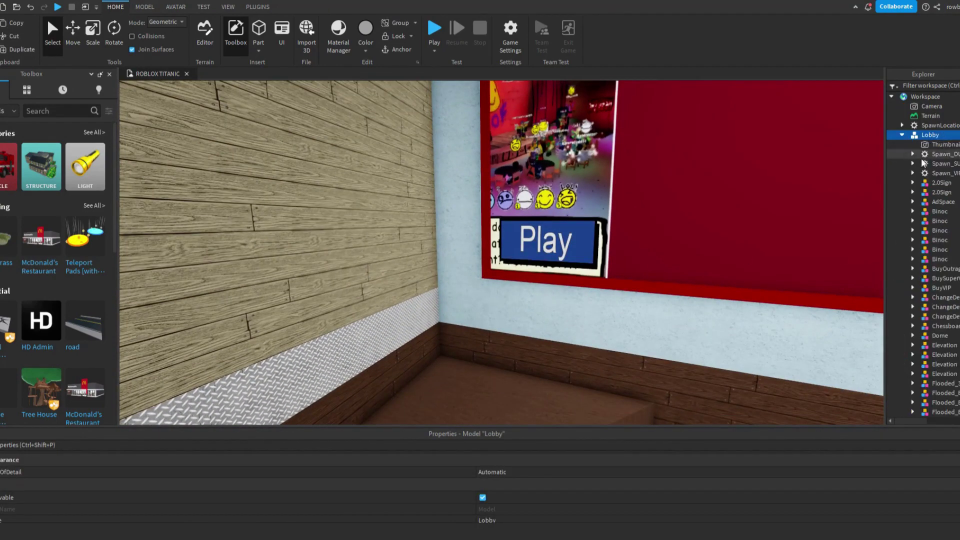
{"action": "scroll", "coordinate": [931, 172], "scroll_direction": "down", "scroll_amount": 10}
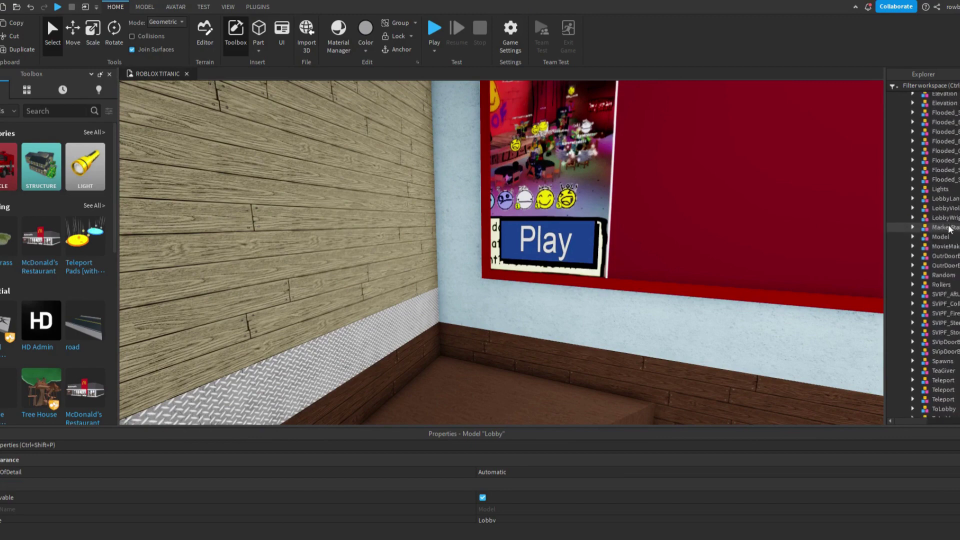
{"action": "scroll", "coordinate": [937, 239], "scroll_direction": "up", "scroll_amount": 4}
{"action": "left_click", "coordinate": [902, 134]}
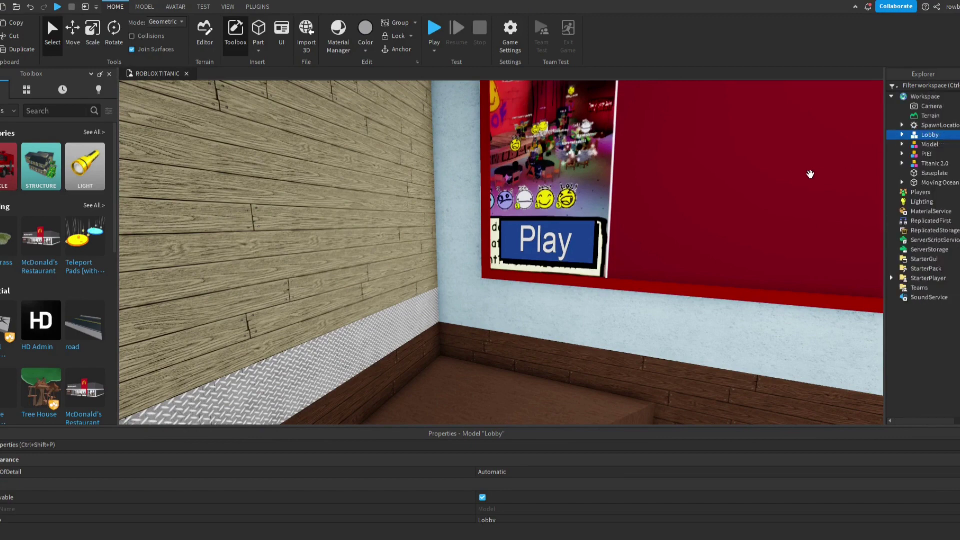
{"action": "right_click_drag", "start_coordinate": [810, 174], "coordinate": [812, 172]}
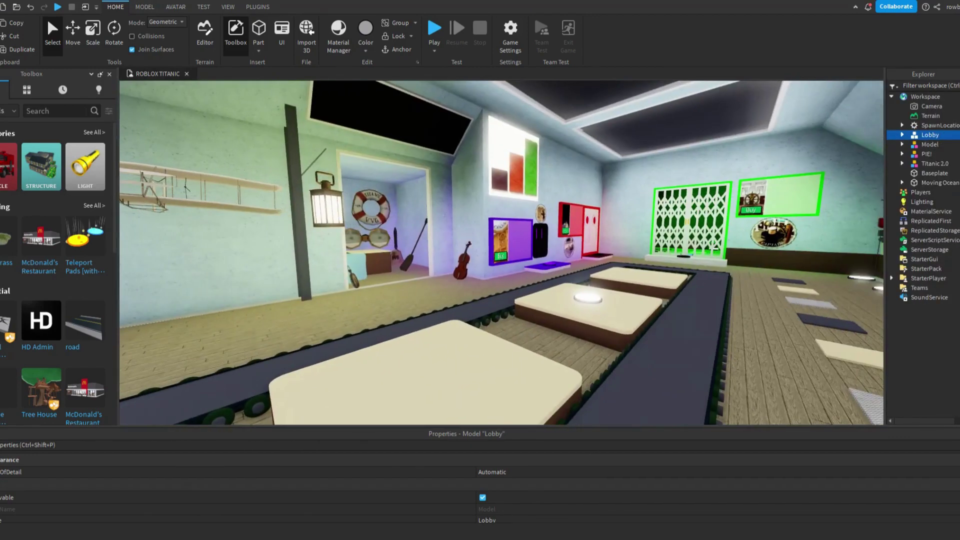
Move the SpawnLocation from the ocean into the lobby, between two benches inside the conveyor loop
{"action": "left_click", "coordinate": [925, 125]}
{"action": "key", "text": "f"}
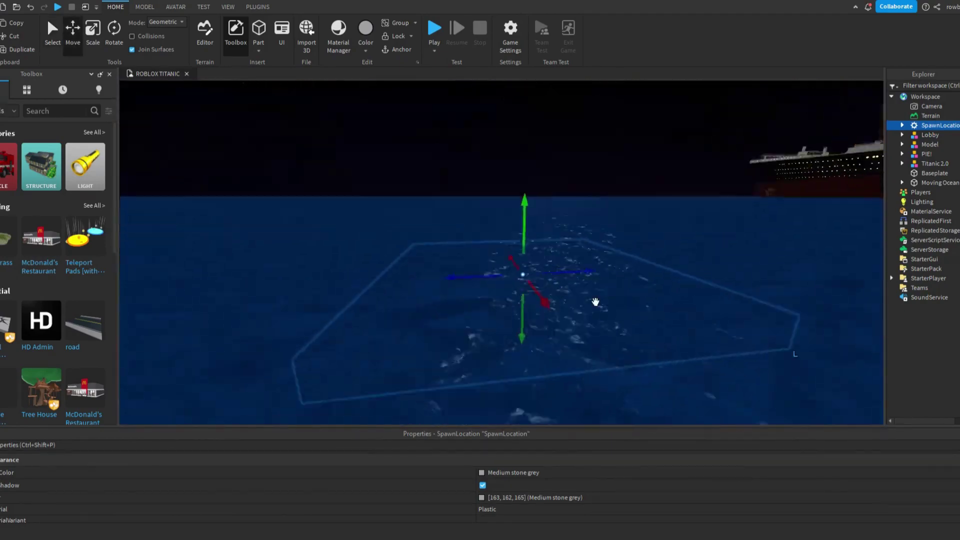
{"action": "left_click_drag", "start_coordinate": [596, 302], "coordinate": [643, 327]}
{"action": "key", "text": "w"}
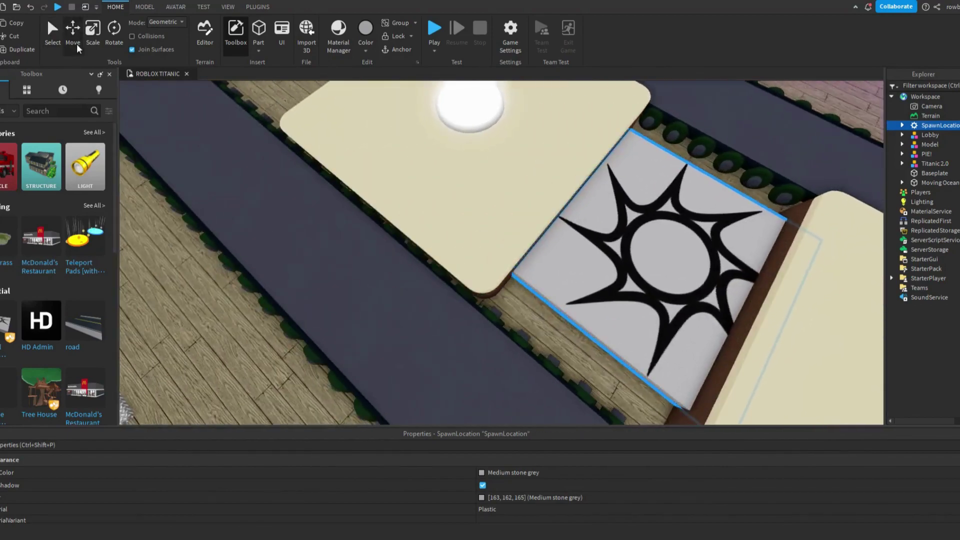
{"action": "left_click", "coordinate": [73, 35]}
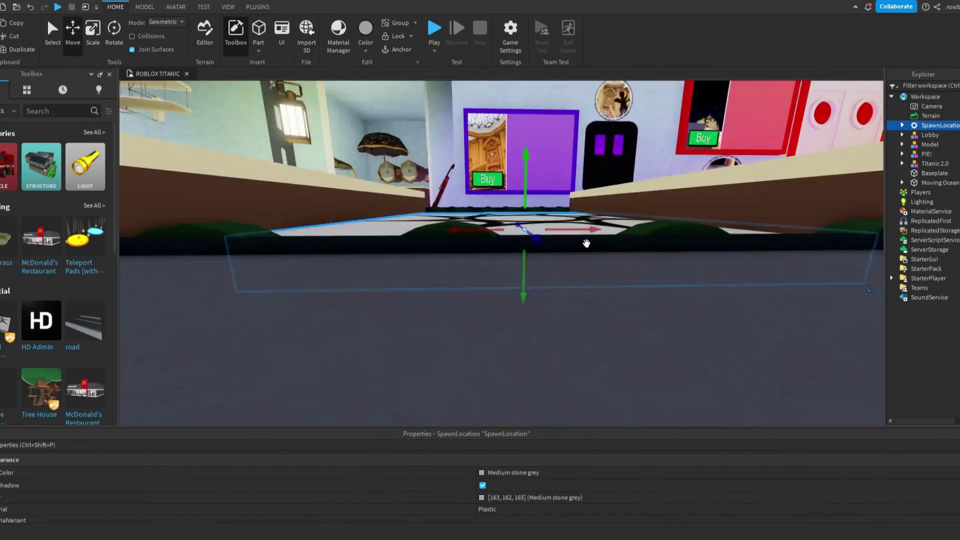
{"action": "right_click_drag", "start_coordinate": [536, 312], "coordinate": [535, 313]}
{"action": "right_click_drag", "start_coordinate": [628, 235], "coordinate": [509, 216]}
Deselect the SpawnLocation and examine the lobby's open pavilion with the movie camera
{"action": "key", "text": "w"}
{"action": "key", "text": "w"}
{"action": "left_click", "coordinate": [491, 199]}
{"action": "key", "text": "w"}
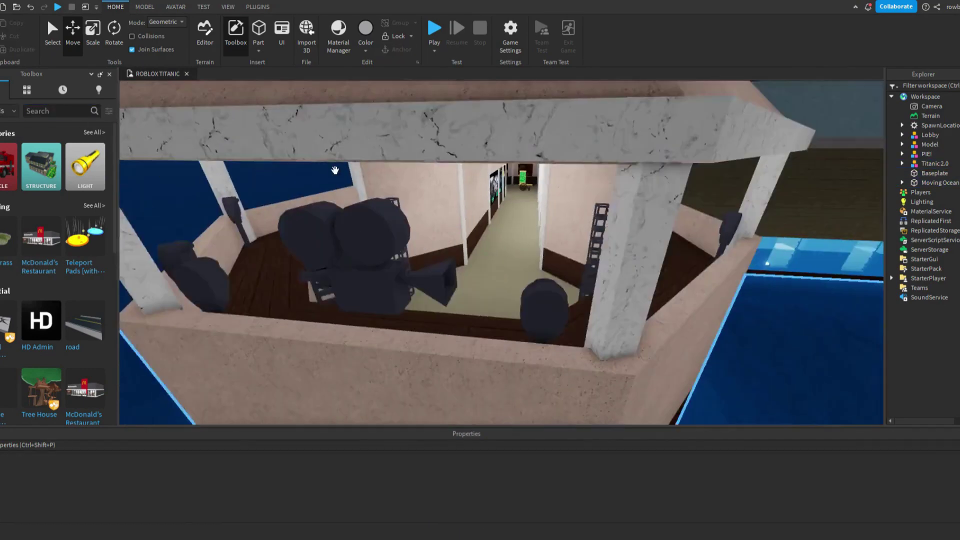
Examine the movie-camera pavilion in the lobby and the Buy sign showing the ship picture
{"action": "key", "text": "w"}
{"action": "right_click_drag", "start_coordinate": [334, 171], "coordinate": [427, 255]}
{"action": "key", "text": "w"}
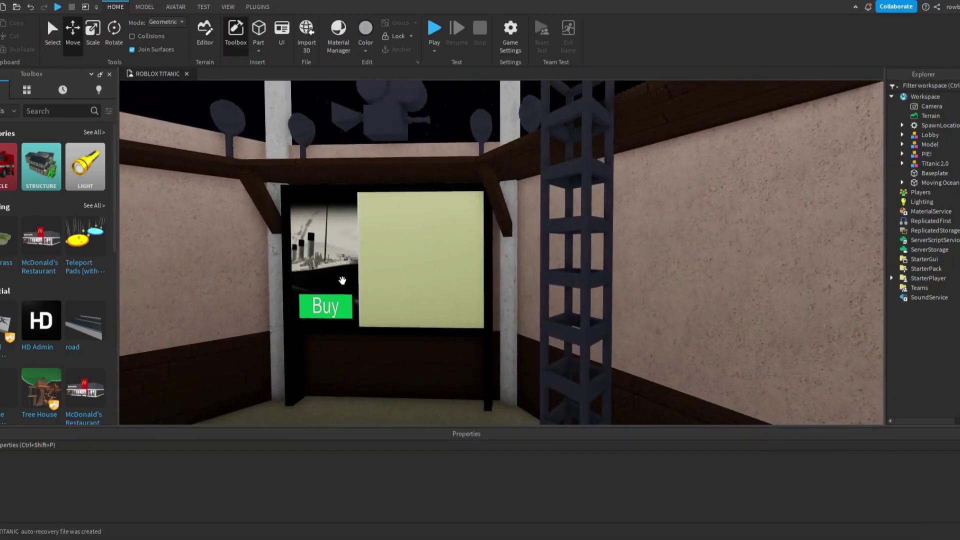
{"action": "scroll", "coordinate": [341, 281], "scroll_direction": "up", "scroll_amount": 5}
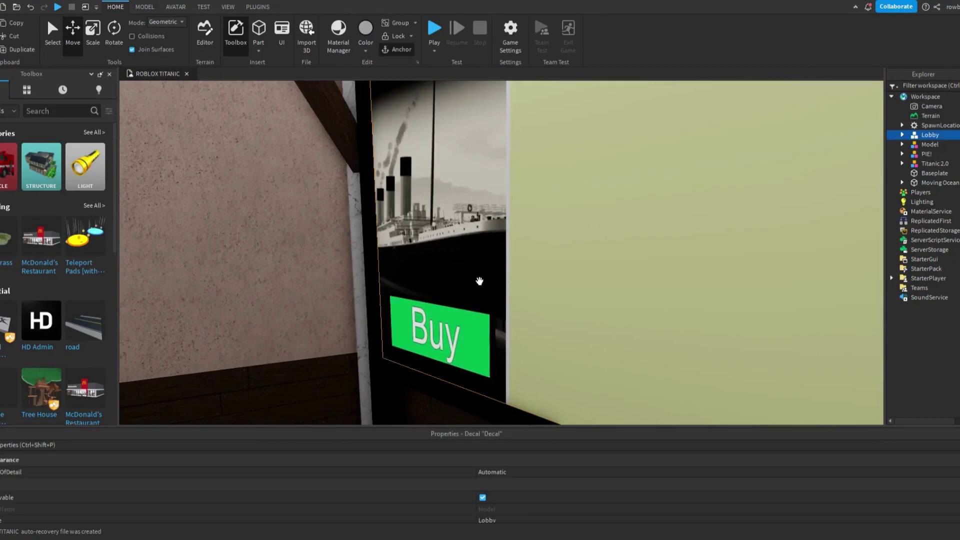
{"action": "key", "text": "s"}
{"action": "right_click_drag", "start_coordinate": [479, 281], "coordinate": [552, 293]}
{"action": "key", "text": "w"}
{"action": "key", "text": "w"}
{"action": "left_click", "coordinate": [536, 280]}
Tour the lobby hall past the string instrument and Crew Member badge, and inspect the room behind the red-framed double doors
{"action": "key", "text": "w"}
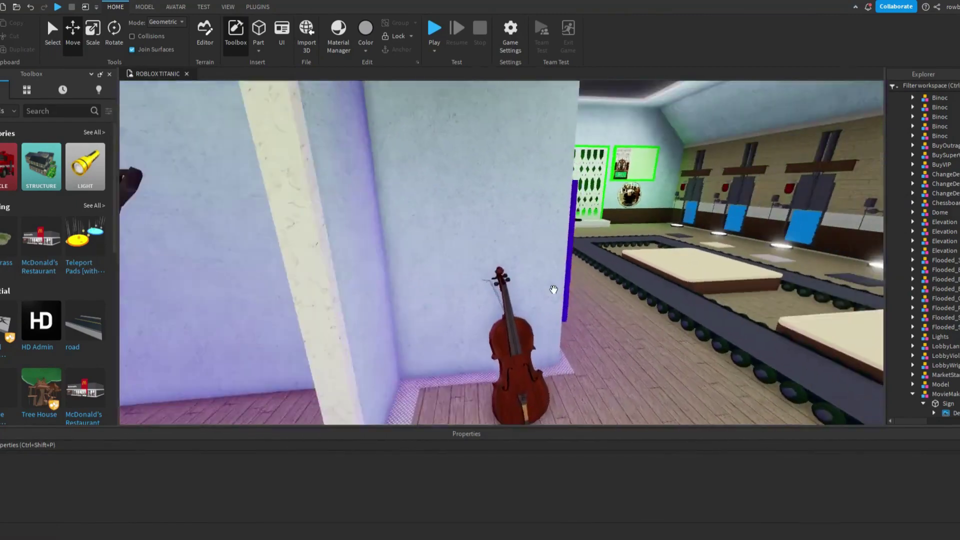
{"action": "scroll", "coordinate": [553, 289], "scroll_direction": "down", "scroll_amount": 5}
{"action": "scroll", "coordinate": [552, 292], "scroll_direction": "up", "scroll_amount": 3}
{"action": "scroll", "coordinate": [552, 292], "scroll_direction": "up", "scroll_amount": 5}
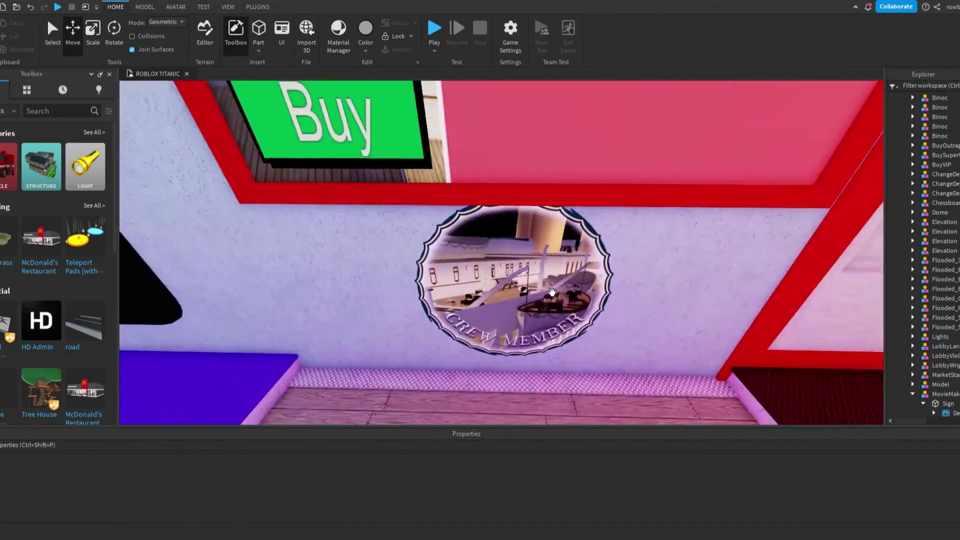
{"action": "scroll", "coordinate": [503, 230], "scroll_direction": "down", "scroll_amount": 5}
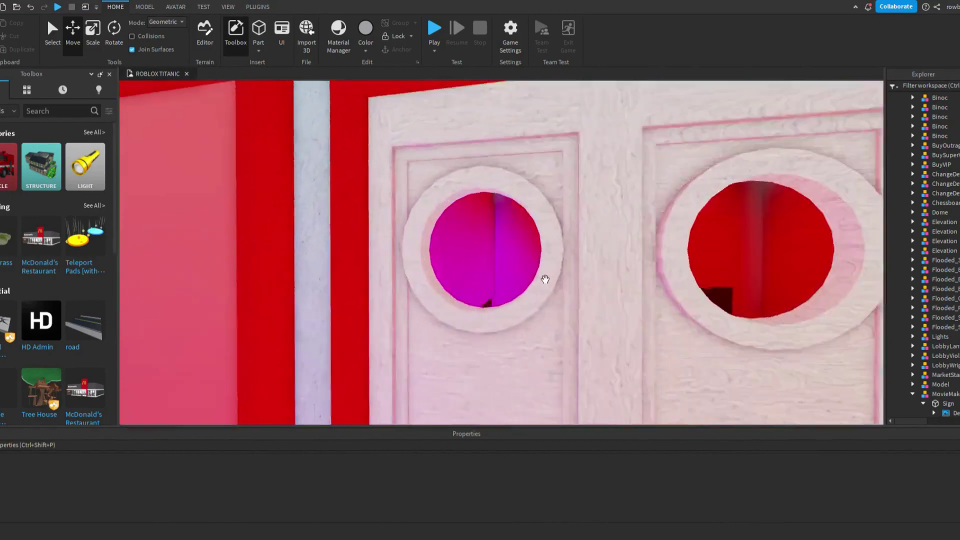
{"action": "key", "text": "w"}
{"action": "right_click_drag", "start_coordinate": [545, 279], "coordinate": [545, 279]}
{"action": "key", "text": "s"}
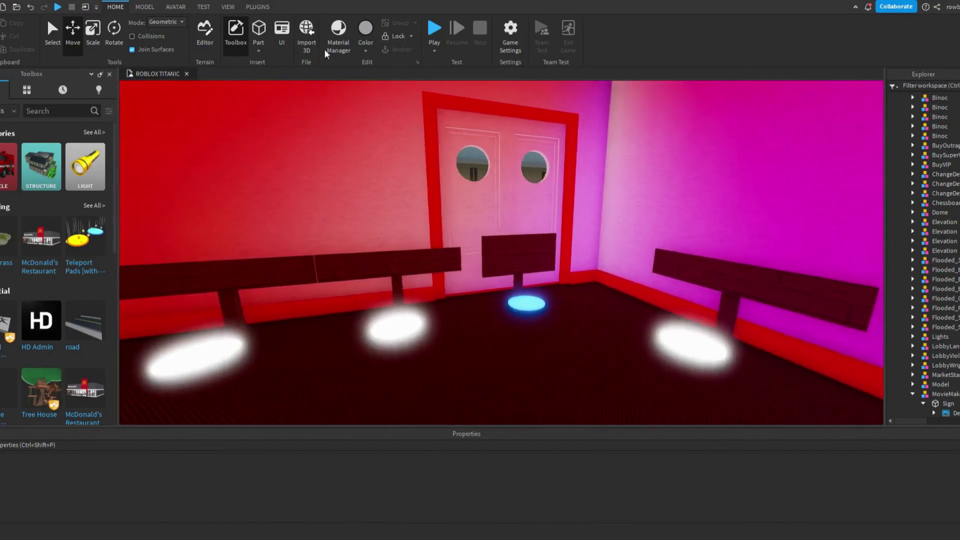
Run a playtest to check where the avatar spawns, and stop it
{"action": "left_click", "coordinate": [433, 36]}
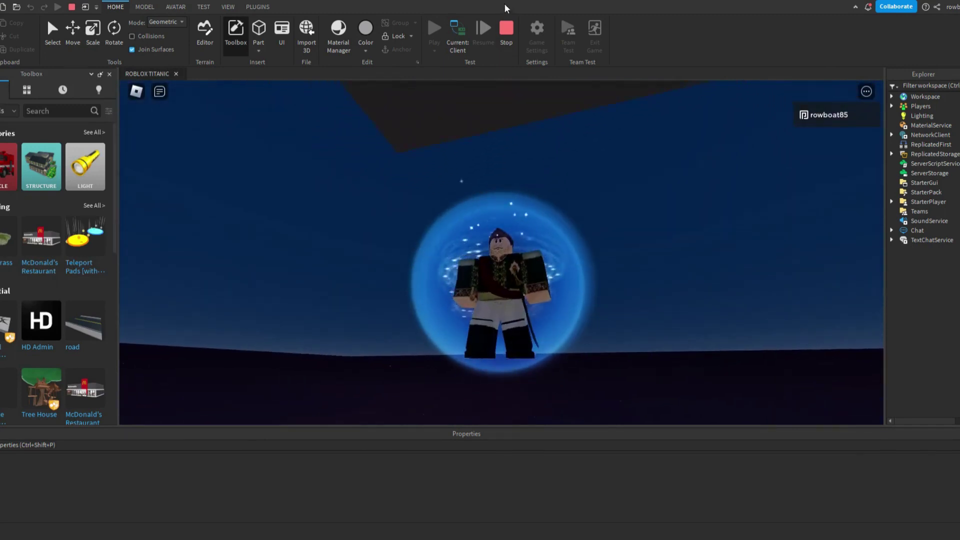
{"action": "left_click", "coordinate": [499, 43]}
{"action": "key", "text": "w"}
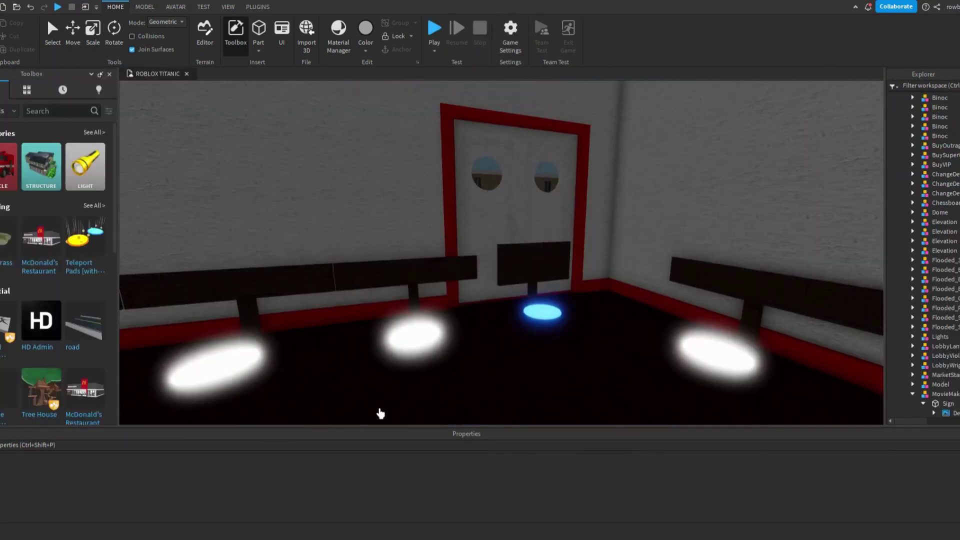
Select the SpawnLocation and focus the view on it to inspect its placement among the lobby benches
{"action": "right_click_drag", "start_coordinate": [550, 342], "coordinate": [553, 343]}
{"action": "scroll", "coordinate": [553, 343], "scroll_direction": "up", "scroll_amount": 8}
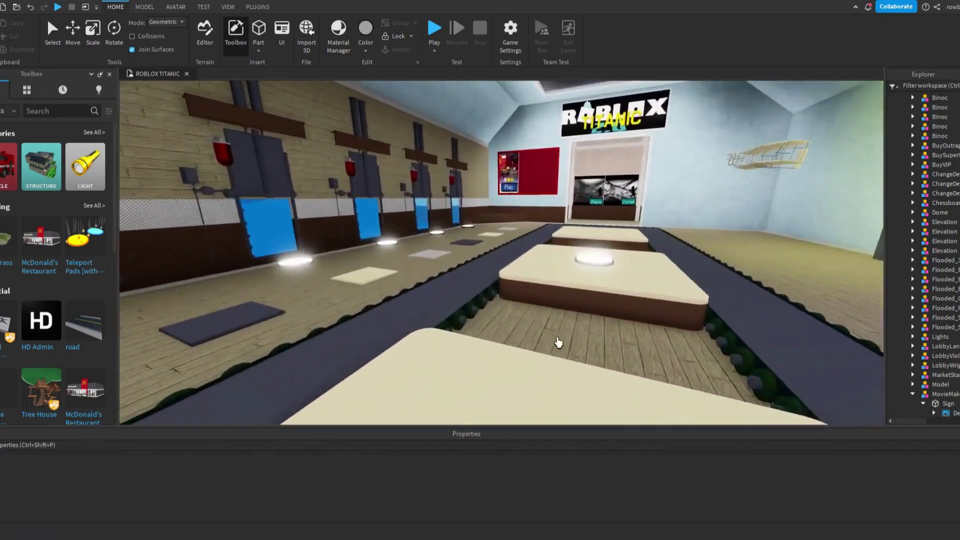
{"action": "scroll", "coordinate": [948, 270], "scroll_direction": "up", "scroll_amount": 5}
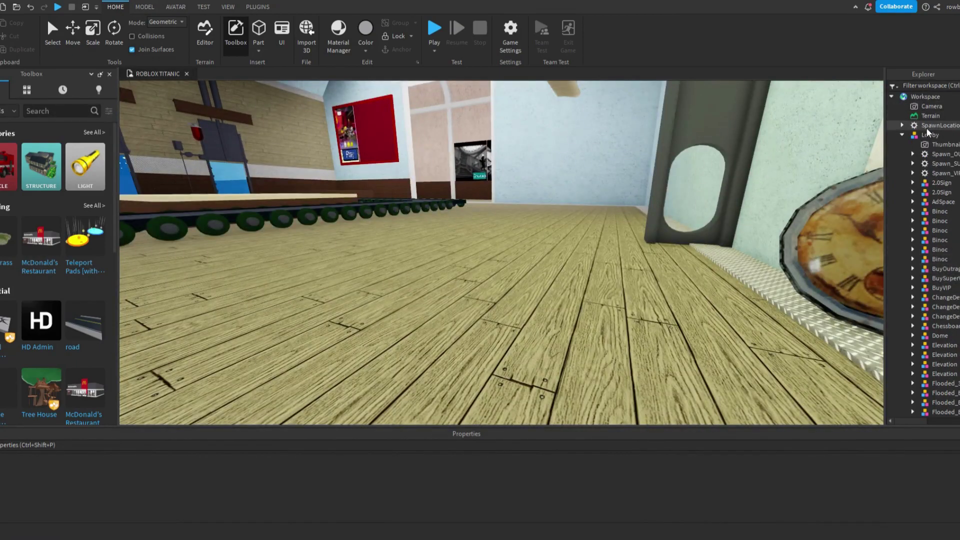
{"action": "left_click", "coordinate": [925, 126]}
{"action": "key", "text": "f"}
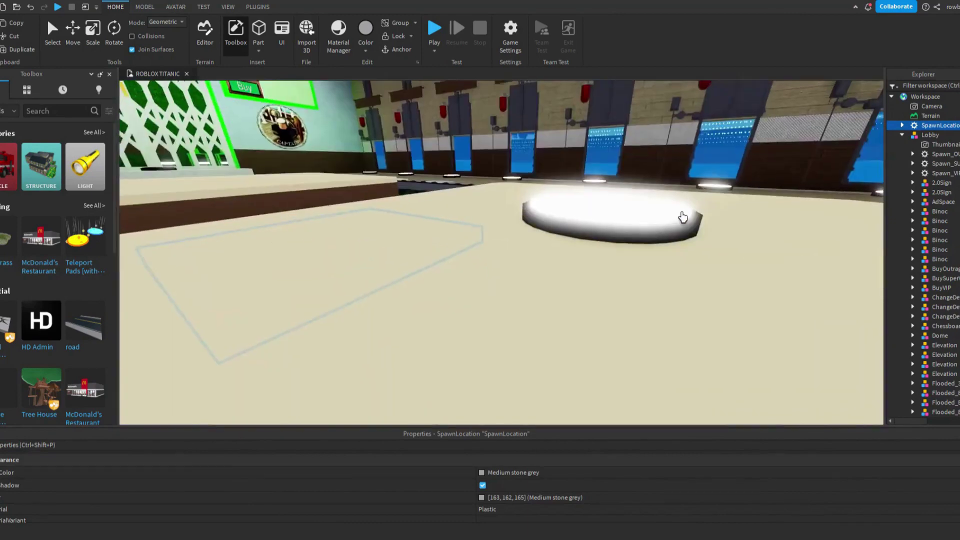
{"action": "right_click_drag", "start_coordinate": [683, 216], "coordinate": [511, 177]}
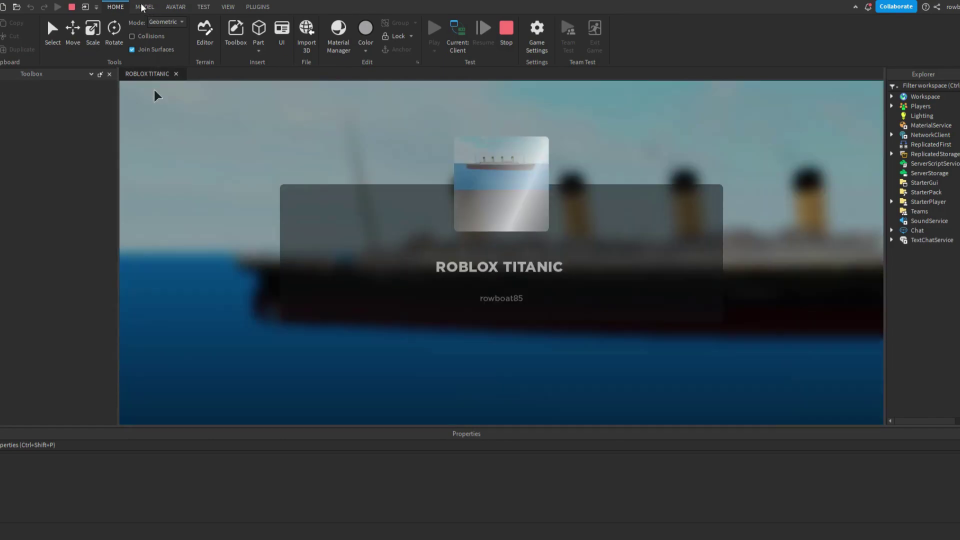
In a playtest, move the avatar from the spawn pad between the benches onto the conveyor belt
{"action": "left_click", "coordinate": [144, 7]}
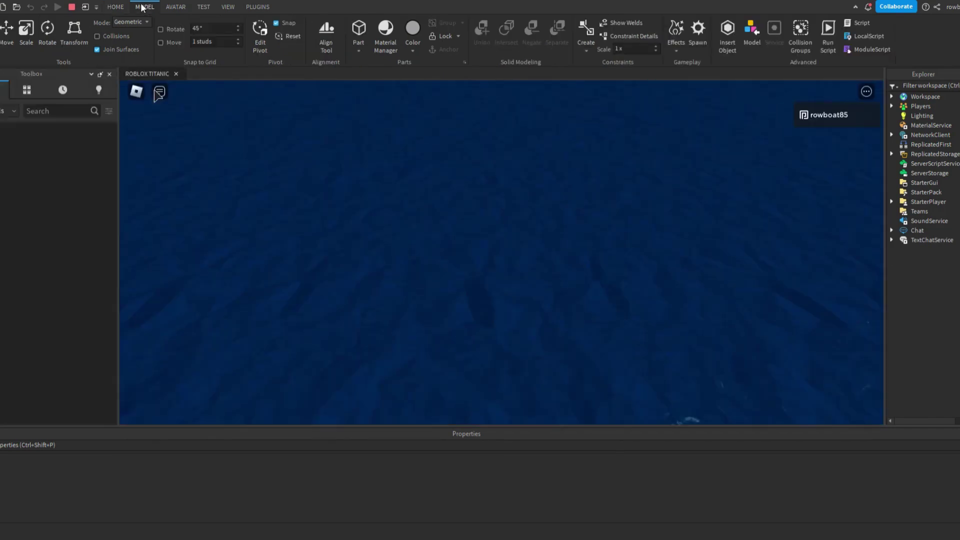
{"action": "left_click", "coordinate": [116, 10]}
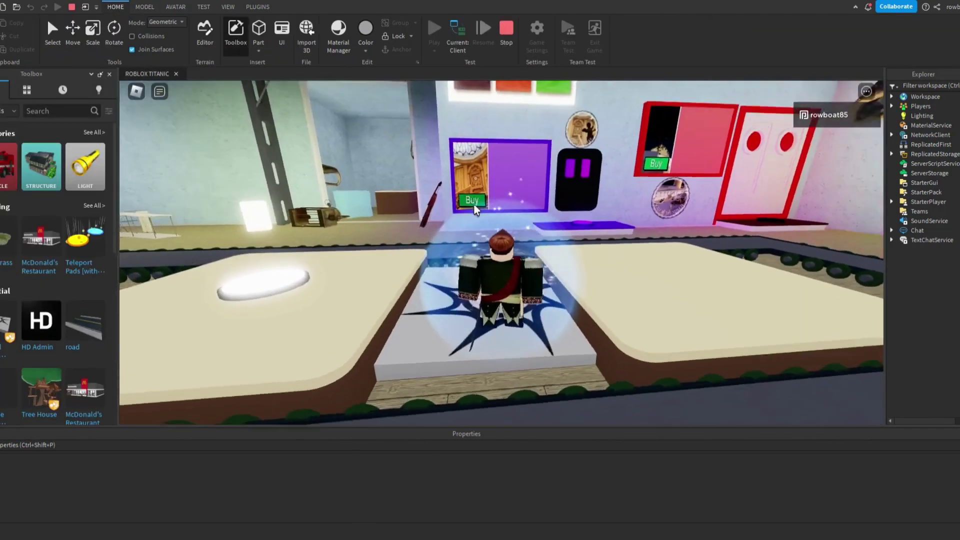
{"action": "key", "text": "d"}
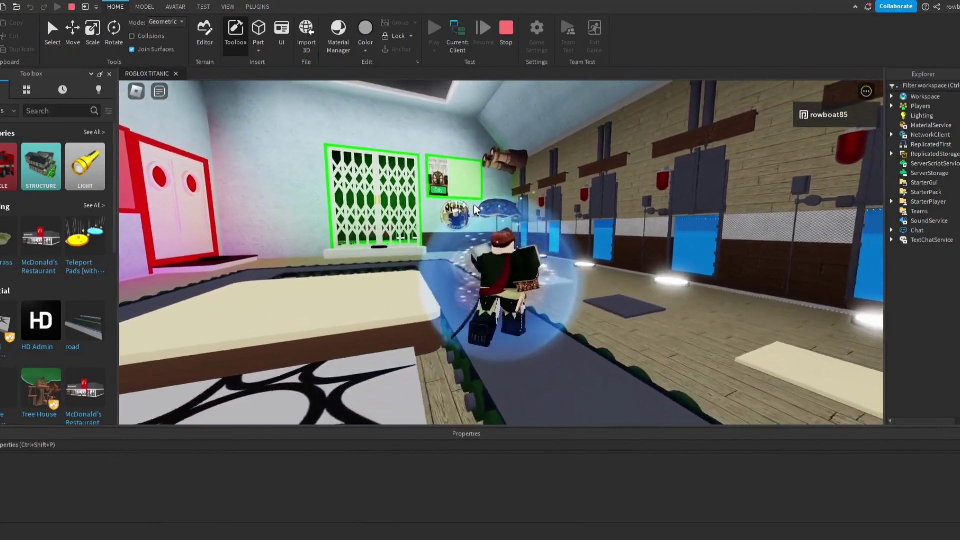
{"action": "right_click_drag", "start_coordinate": [474, 205], "coordinate": [506, 185]}
{"action": "right_click_drag", "start_coordinate": [686, 196], "coordinate": [696, 191]}
{"action": "key", "text": "w"}
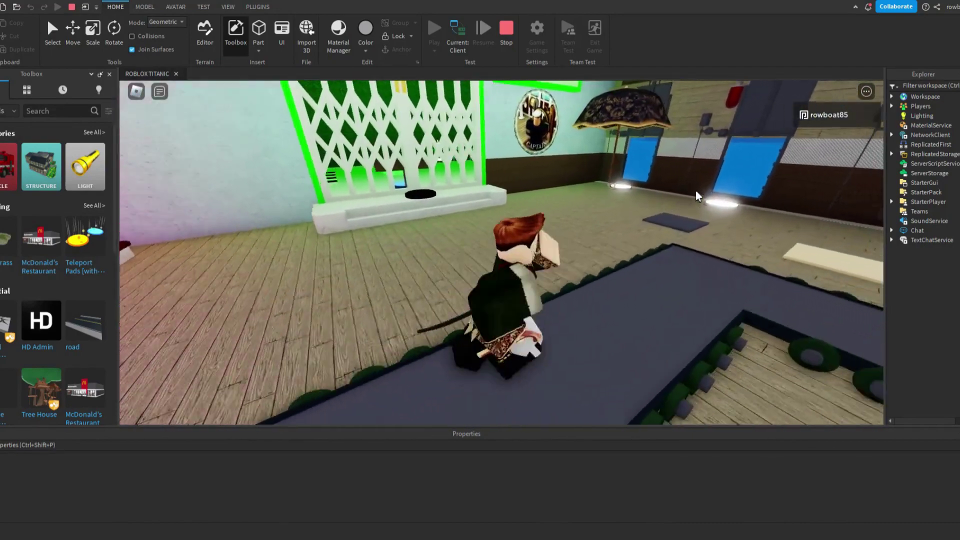
Walk the avatar along the wall of blue doorways and view the whole row from farther away
{"action": "right_click_drag", "start_coordinate": [634, 172], "coordinate": [629, 173]}
{"action": "key", "text": "space"}
{"action": "scroll", "coordinate": [628, 172], "scroll_direction": "down", "scroll_amount": 5}
{"action": "scroll", "coordinate": [628, 173], "scroll_direction": "down", "scroll_amount": 4}
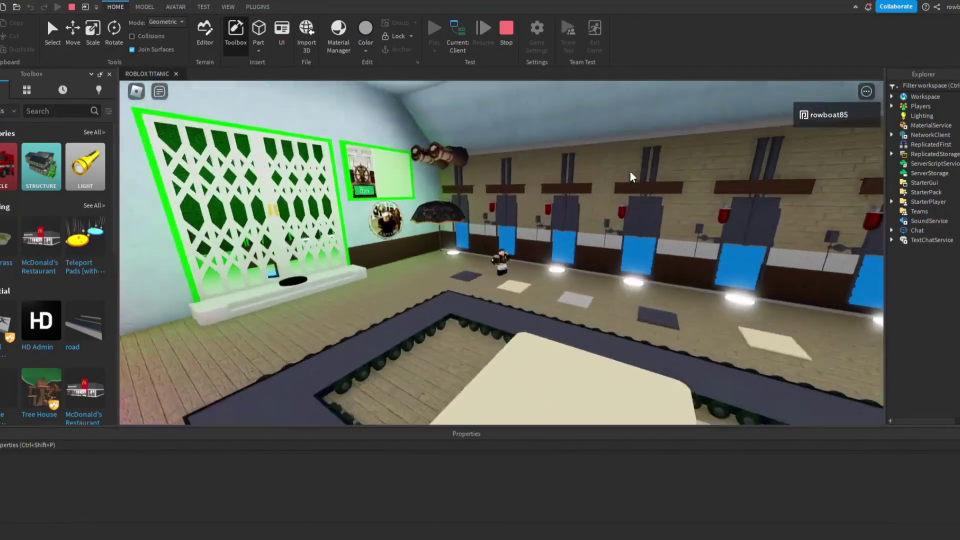
{"action": "scroll", "coordinate": [629, 173], "scroll_direction": "up", "scroll_amount": 5}
{"action": "key", "text": "d"}
{"action": "scroll", "coordinate": [629, 173], "scroll_direction": "down", "scroll_amount": 5}
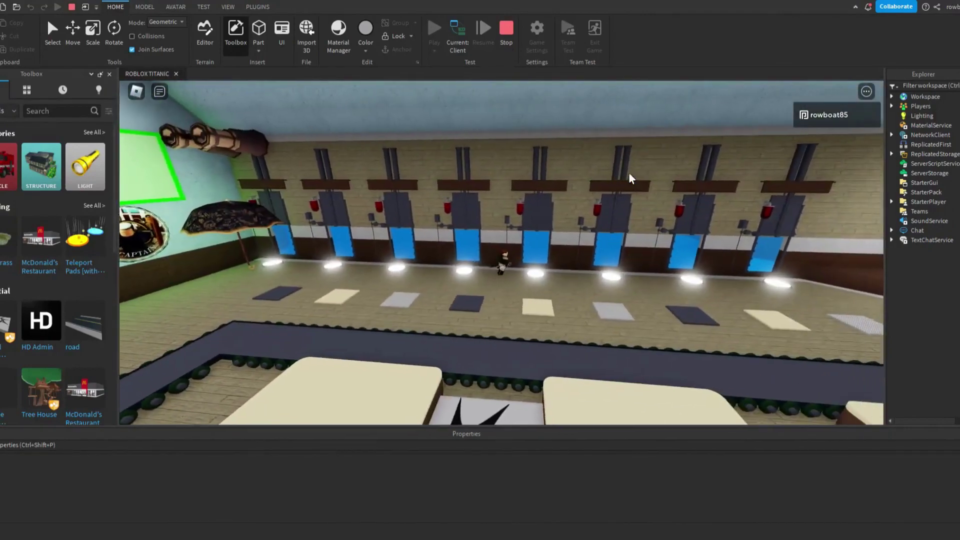
{"action": "scroll", "coordinate": [628, 172], "scroll_direction": "up", "scroll_amount": 5}
{"action": "key", "text": "d"}
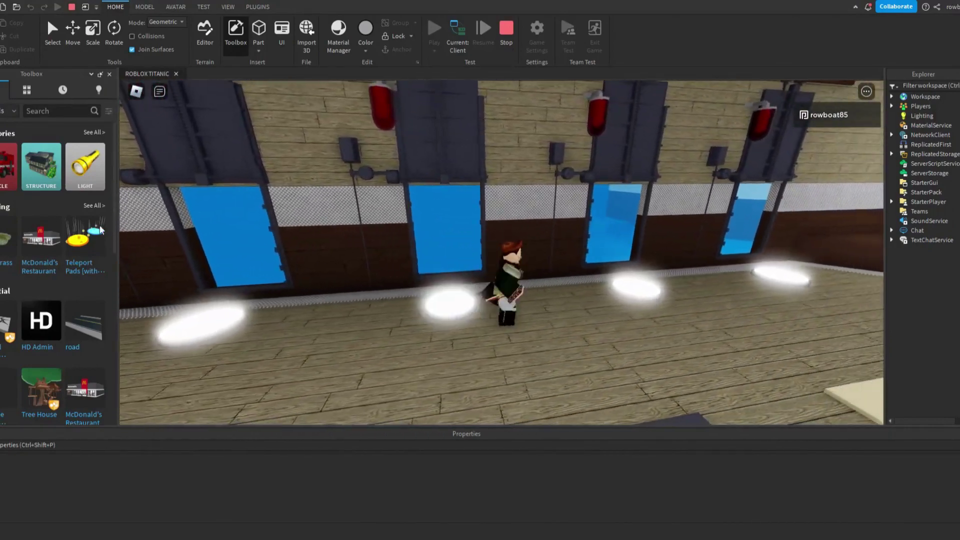
Walk the avatar past the red Play board and into the poster corridor
{"action": "key", "text": "d"}
{"action": "key", "text": "w"}
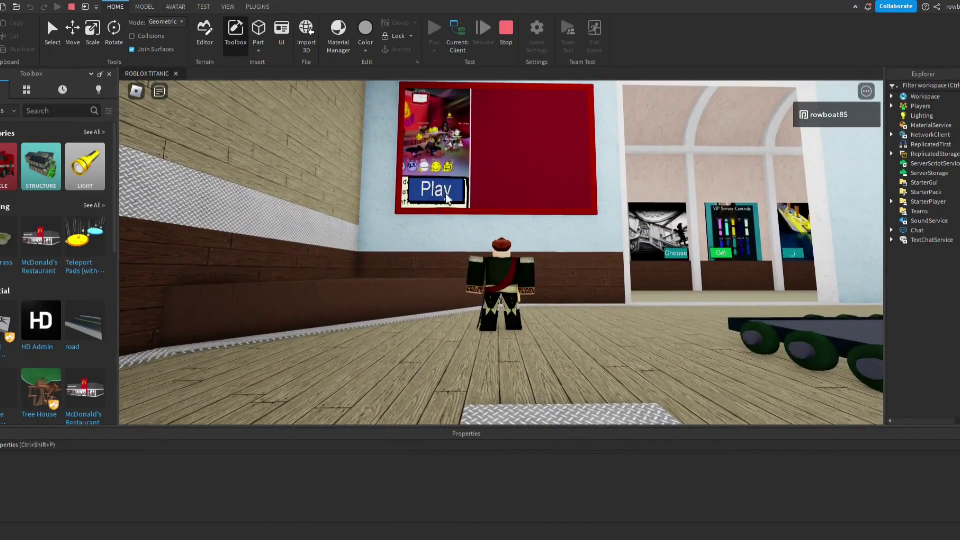
{"action": "key", "text": "a"}
{"action": "key", "text": "d"}
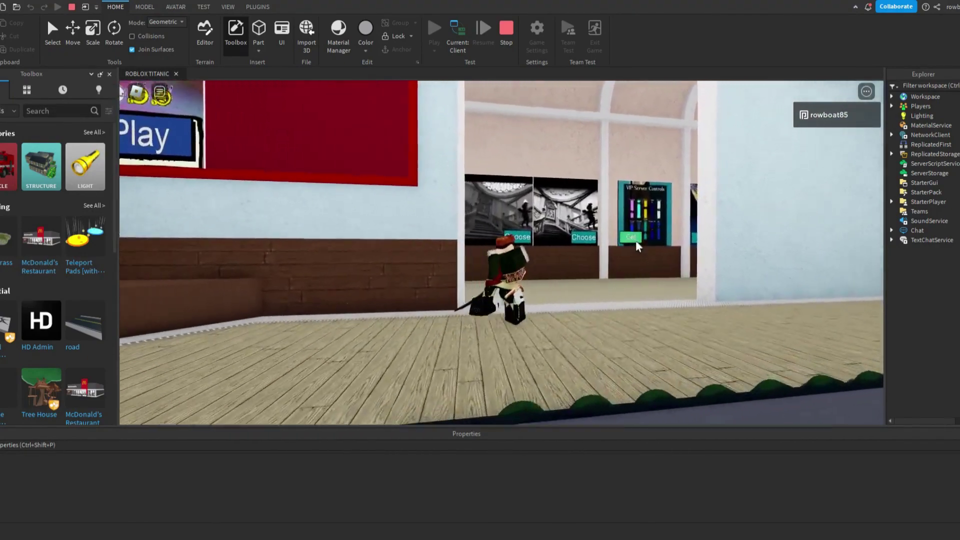
{"action": "key", "text": "w"}
{"action": "key", "text": "w"}
{"action": "key", "text": "d"}
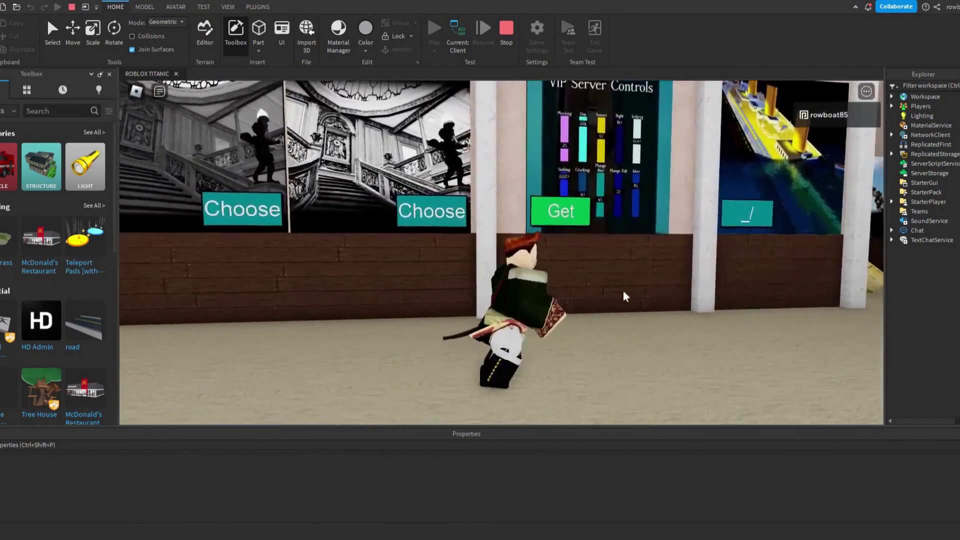
Examine the two Choose staircase posters and the VIP Server Controls poster in the corridor
{"action": "right_click_drag", "start_coordinate": [623, 291], "coordinate": [623, 280]}
{"action": "key", "text": "a"}
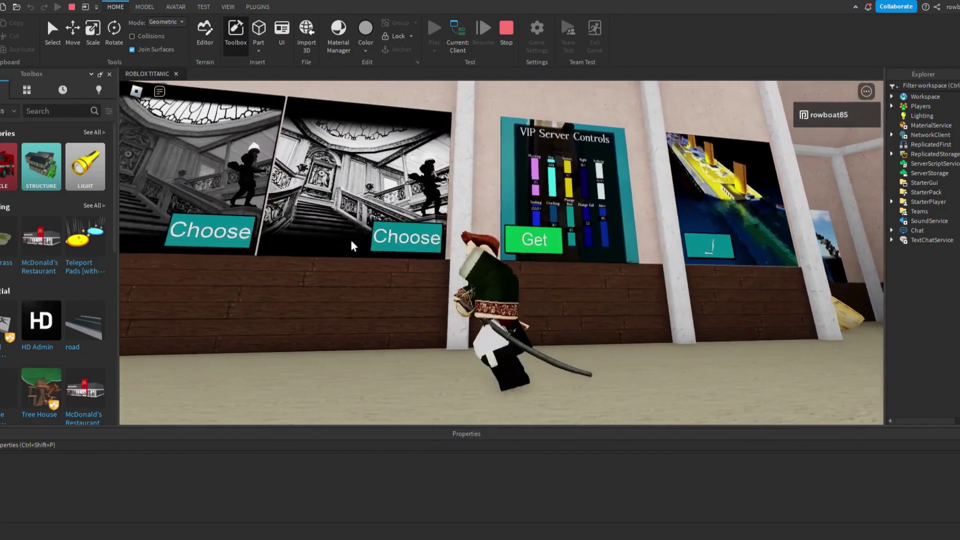
{"action": "key", "text": "d"}
{"action": "key", "text": "w"}
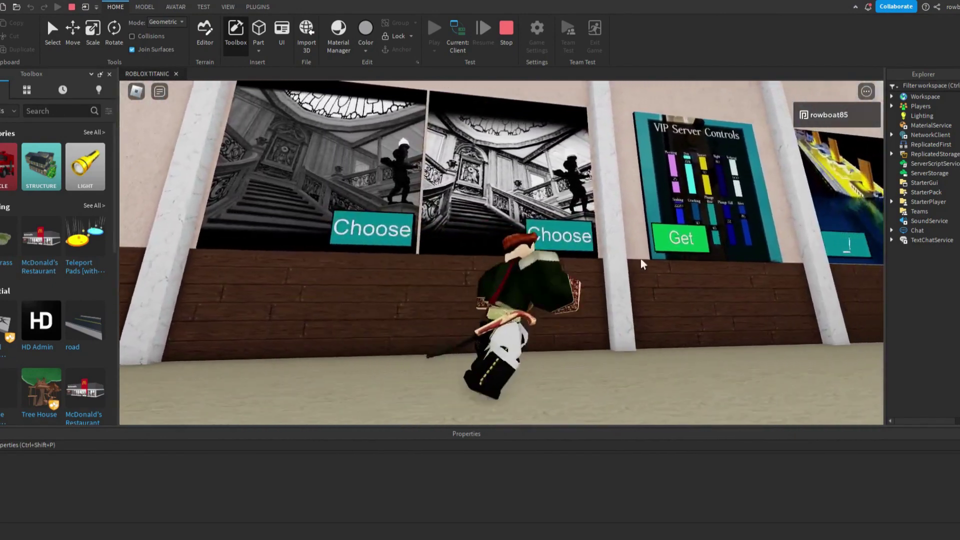
{"action": "right_click_drag", "start_coordinate": [664, 281], "coordinate": [664, 282]}
{"action": "key", "text": "a"}
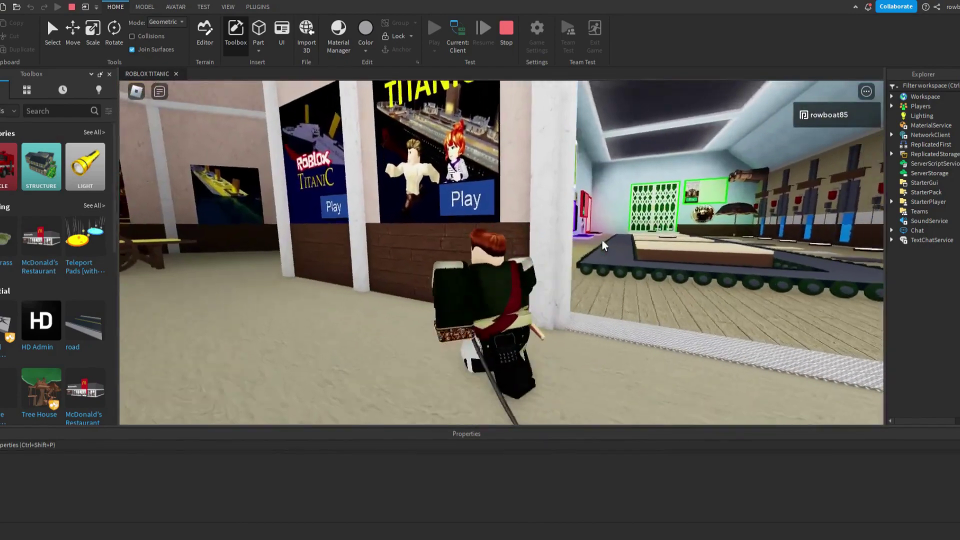
Examine the two Titanic game posters with Play buttons on the opposite corridor wall
{"action": "right_click_drag", "start_coordinate": [602, 240], "coordinate": [602, 240]}
{"action": "key", "text": "w"}
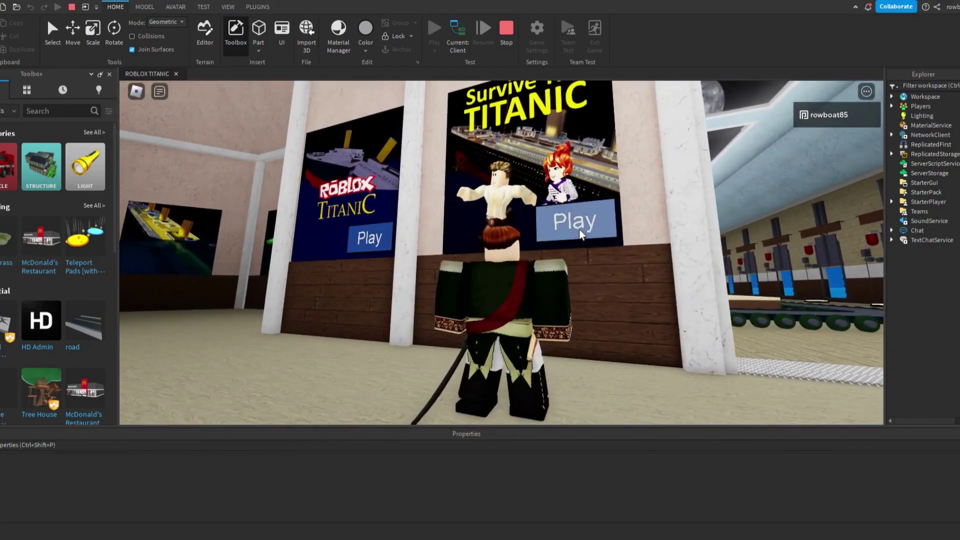
{"action": "key", "text": "w"}
{"action": "key", "text": "a"}
{"action": "key", "text": "a"}
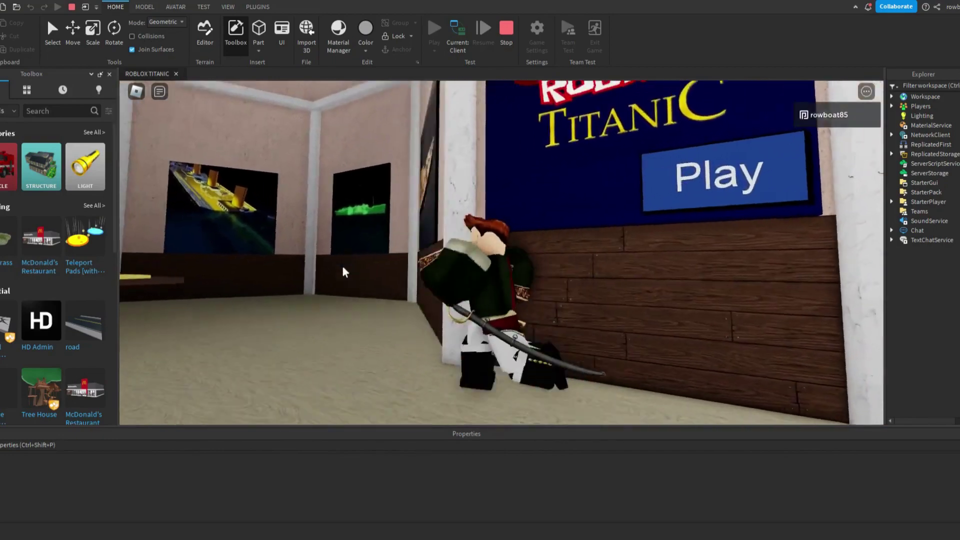
Walk the avatar to the yellow cart with the +1,000 to +250,000 buttons and jump onto it
{"action": "key", "text": "w"}
{"action": "right_click_drag", "start_coordinate": [342, 265], "coordinate": [343, 266]}
{"action": "key", "text": "w"}
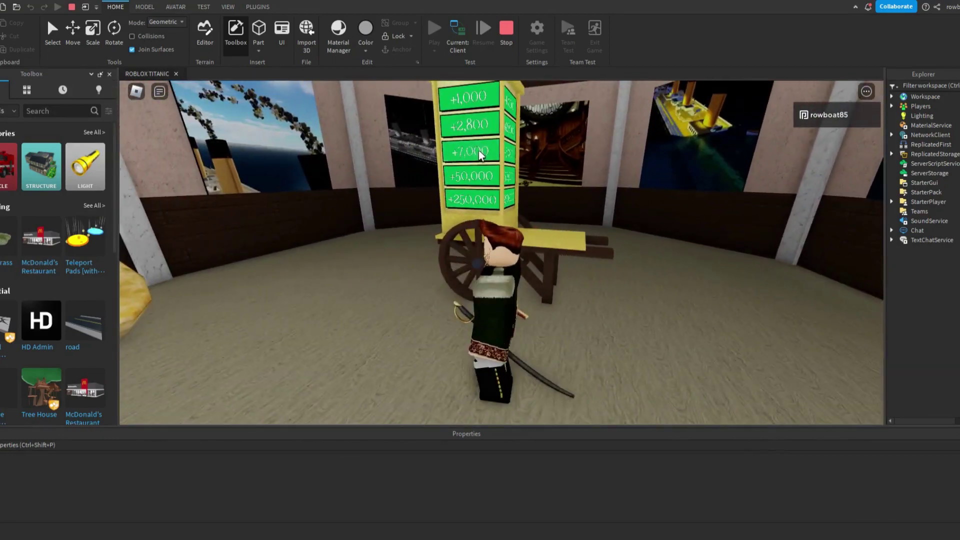
{"action": "key", "text": "space"}
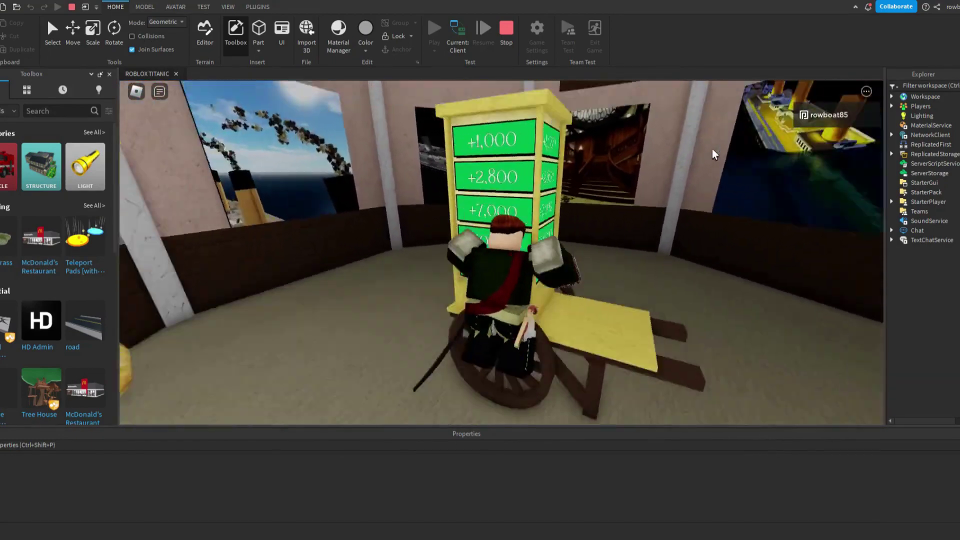
{"action": "right_click_drag", "start_coordinate": [712, 148], "coordinate": [712, 148]}
{"action": "key", "text": "space"}
{"action": "key", "text": "w"}
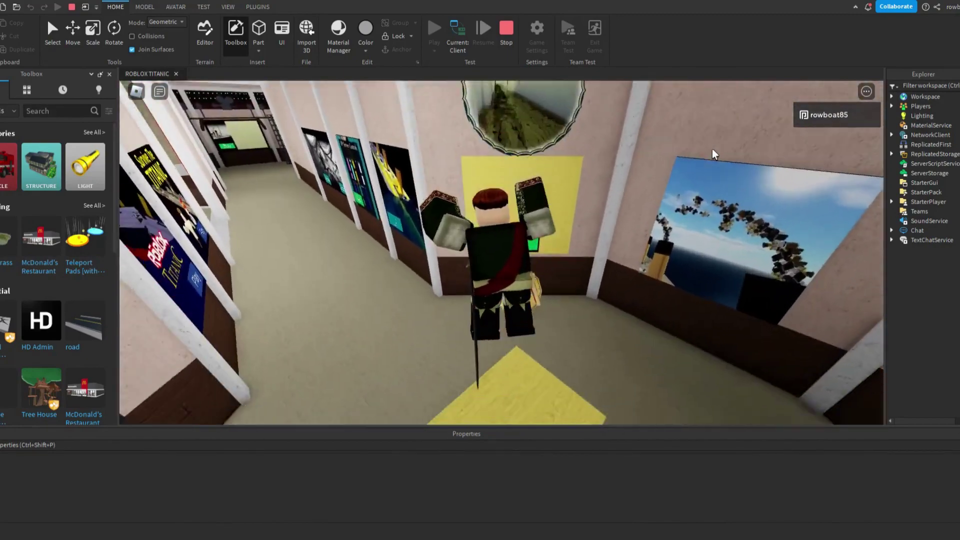
Run the avatar back along the poster corridor and into the main lobby hall
{"action": "key", "text": "w"}
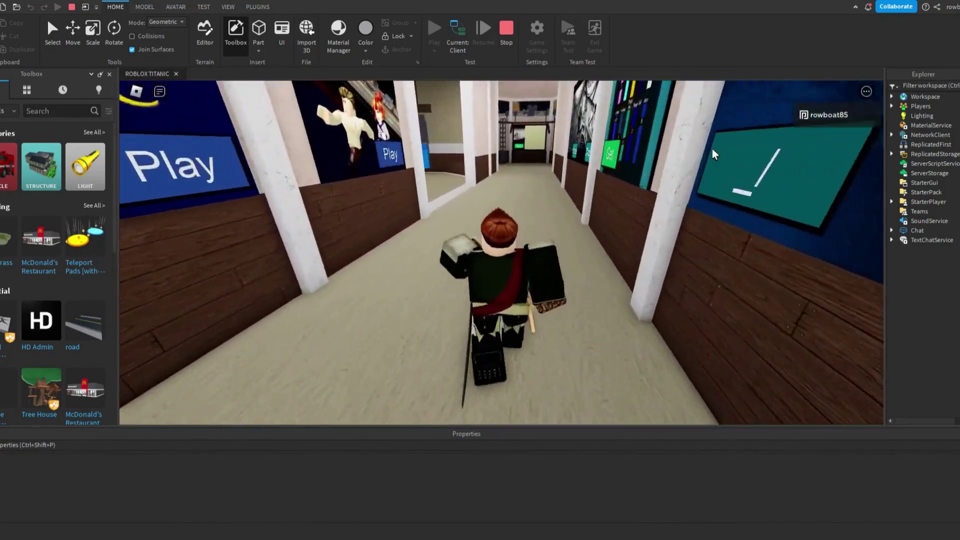
{"action": "key", "text": "w"}
{"action": "key", "text": "Left"}
{"action": "key", "text": "space"}
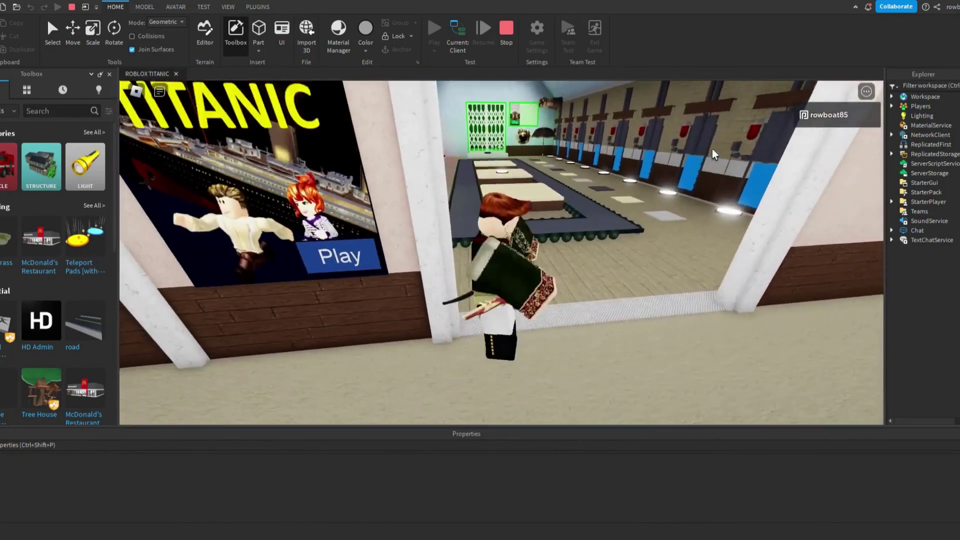
{"action": "key", "text": "w"}
{"action": "key", "text": "space"}
{"action": "key", "text": "space"}
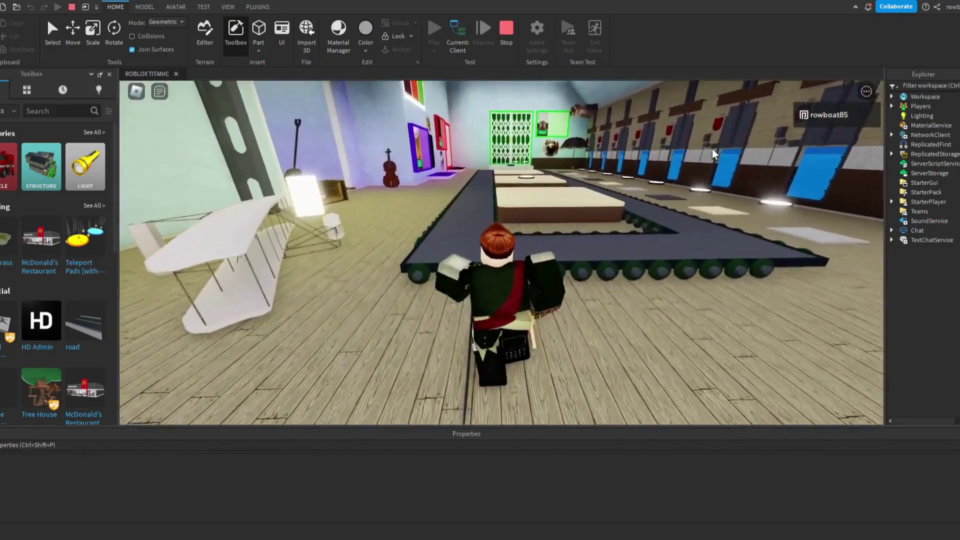
Walk the avatar along the conveyor belt past the lifebuoy exhibit toward the purple and red entrances
{"action": "key", "text": "d"}
{"action": "key", "text": "Left"}
{"action": "key", "text": "w"}
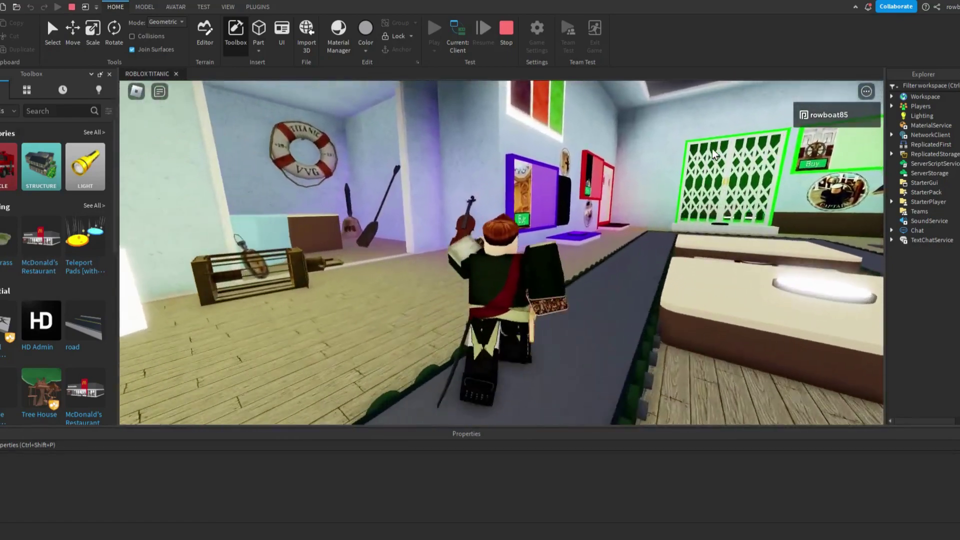
{"action": "key", "text": "d"}
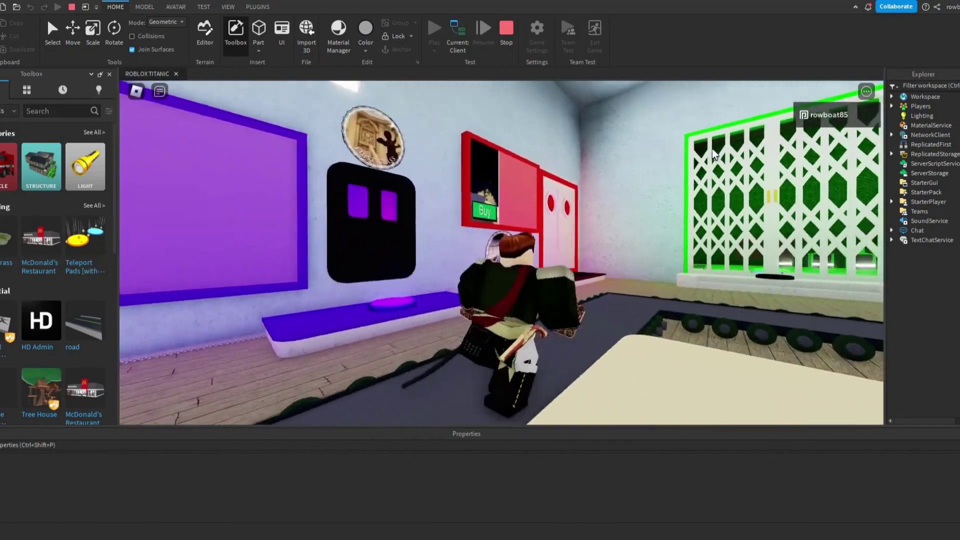
Walk the avatar along the conveyor belt and up onto the cream platform in the middle of the lobby
{"action": "key", "text": "s"}
{"action": "key", "text": "Left"}
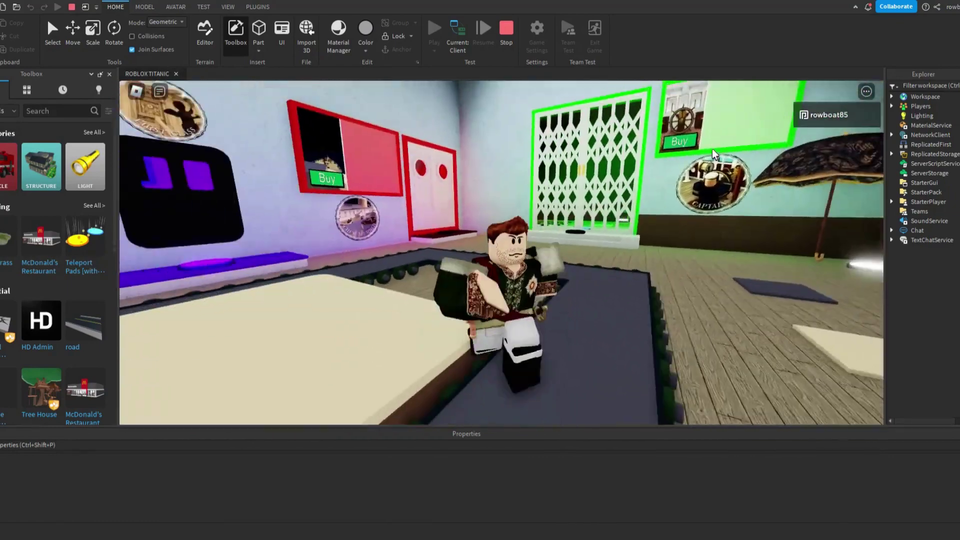
{"action": "key", "text": "w"}
{"action": "key", "text": "w"}
{"action": "key", "text": "Left"}
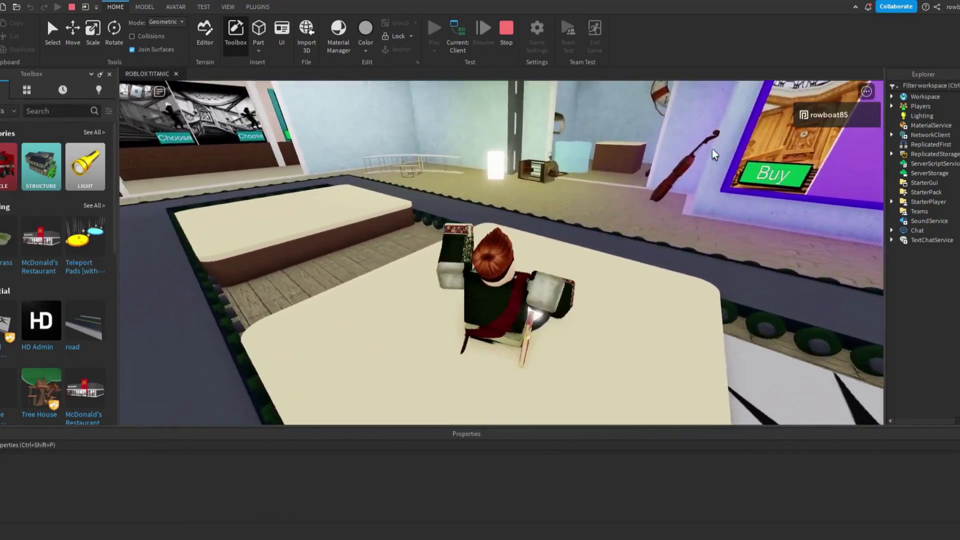
{"action": "key", "text": "w"}
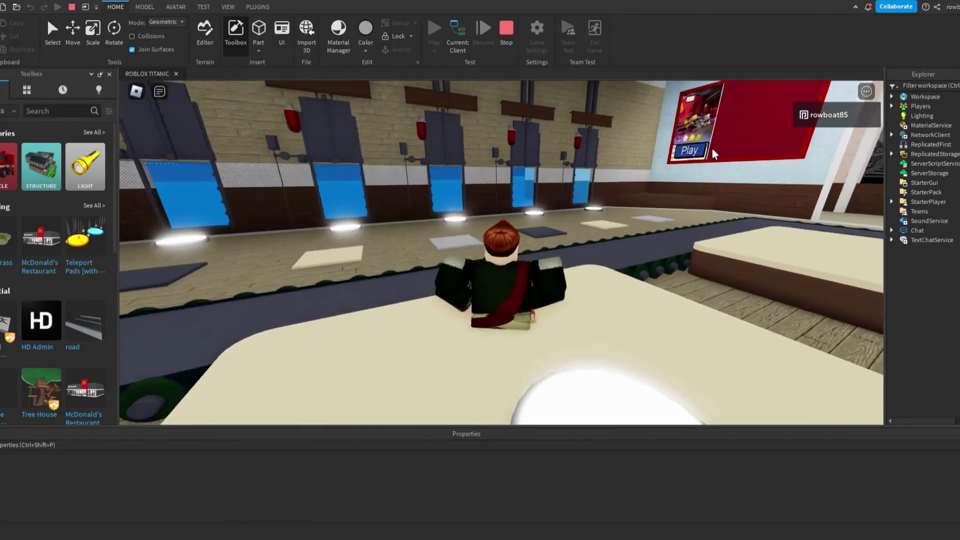
Run the avatar past the red Play poster and along the row of blue doorways, and end the playtest
{"action": "key", "text": "w"}
{"action": "key", "text": "Left"}
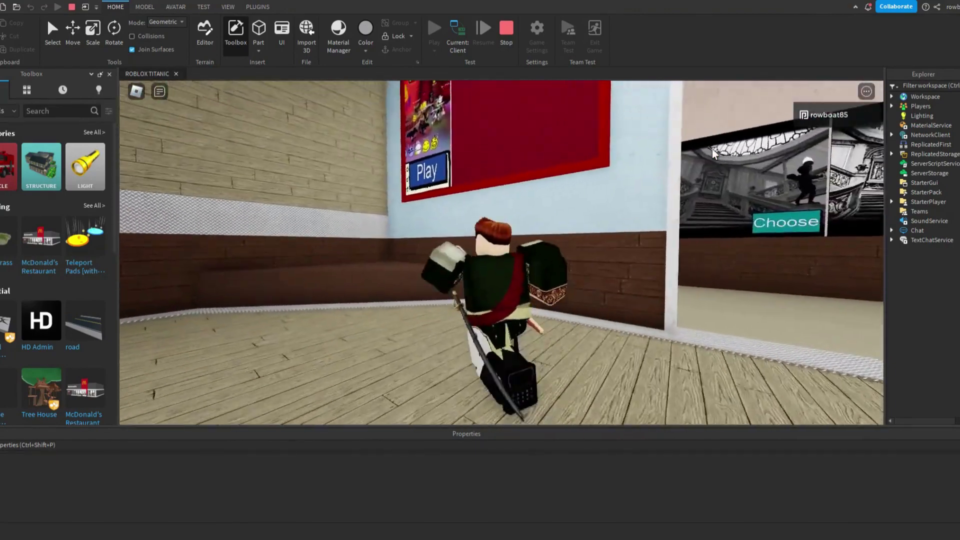
{"action": "key", "text": "w"}
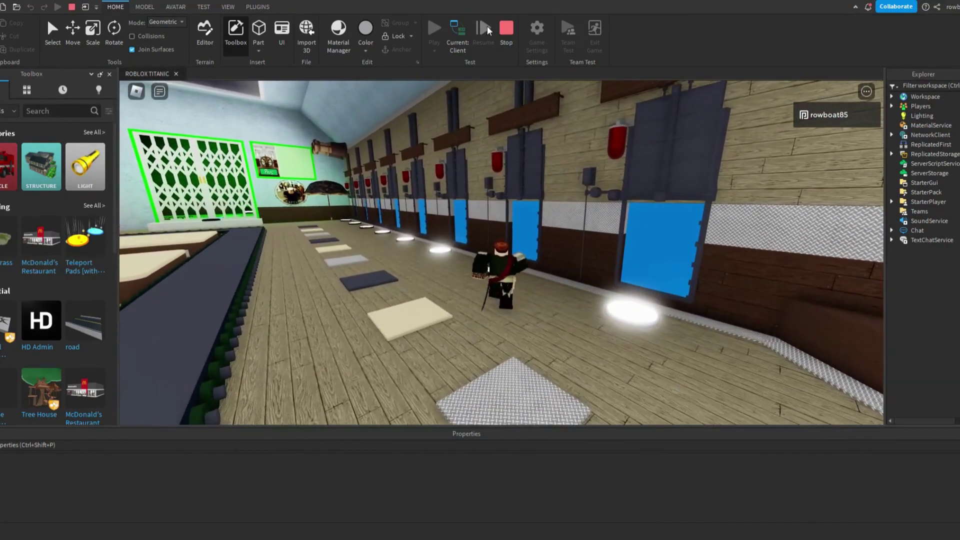
{"action": "key", "text": "w"}
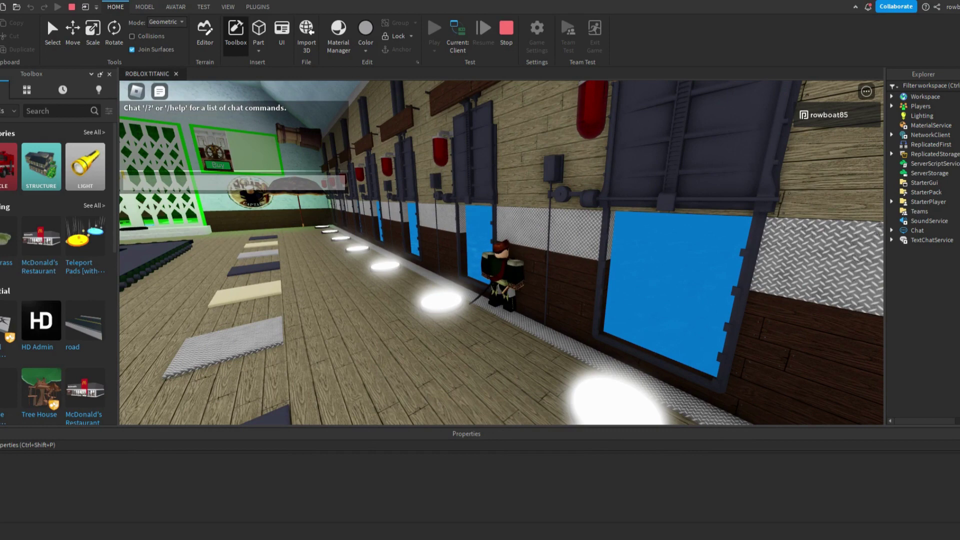
{"action": "left_click", "coordinate": [507, 40]}
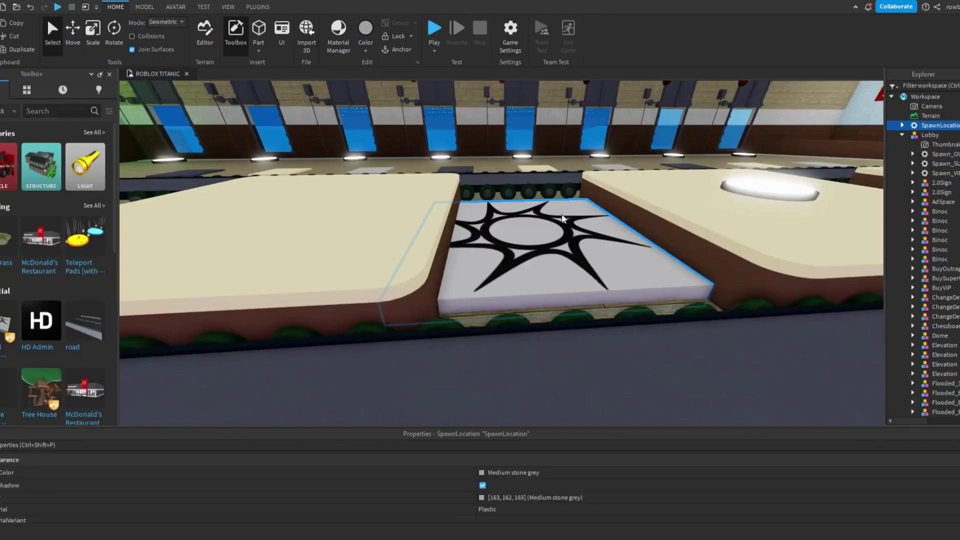
Move the SpawnLocation out of the lobby and up to a funnel of the Titanic
{"action": "left_click_drag", "start_coordinate": [614, 259], "coordinate": [610, 233]}
{"action": "right_click_drag", "start_coordinate": [605, 259], "coordinate": [531, 291]}
{"action": "key", "text": "w"}
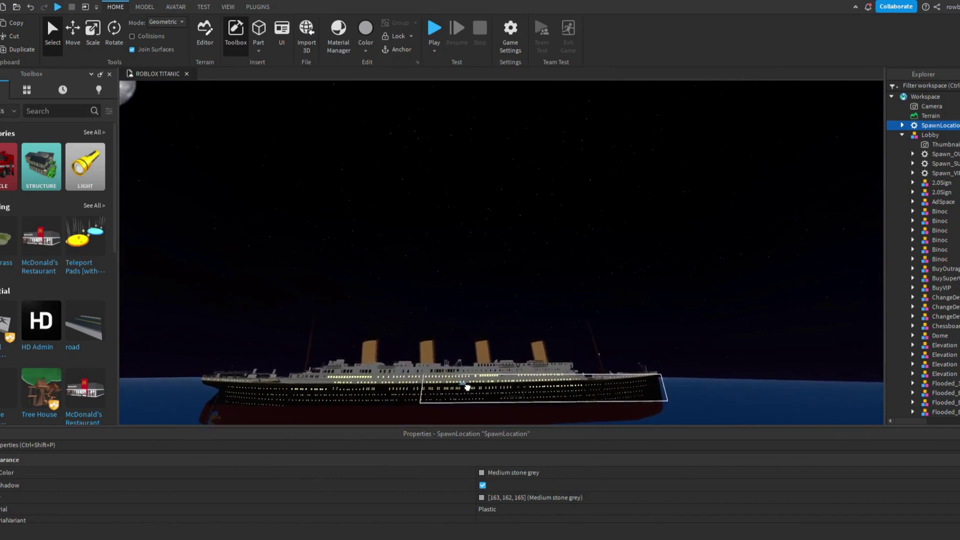
{"action": "scroll", "coordinate": [429, 370], "scroll_direction": "up", "scroll_amount": 10}
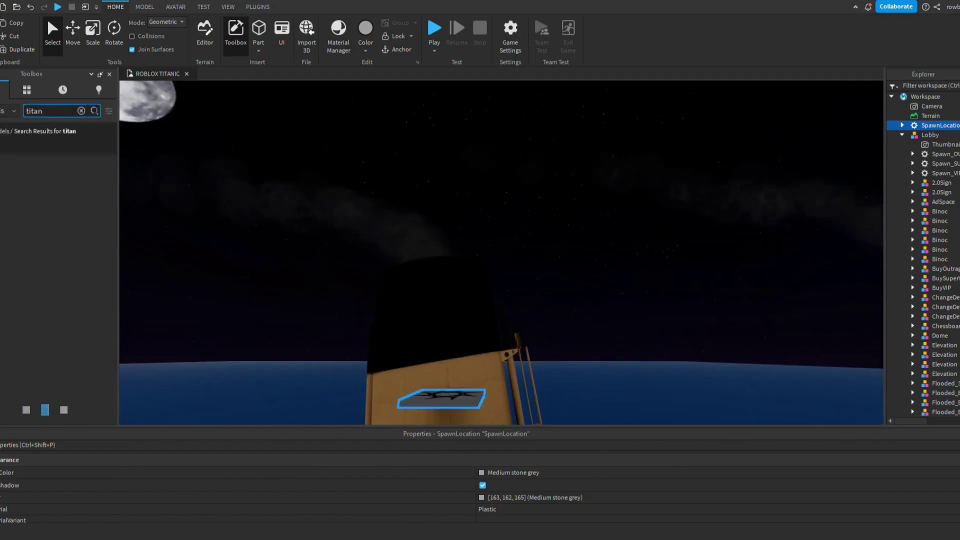
Insert the fully working Titanic submarine (Ocean Gate Titan) from the "titan" model search onto the deck beside a lifeboat
{"action": "right_click_drag", "start_coordinate": [267, 202], "coordinate": [271, 202]}
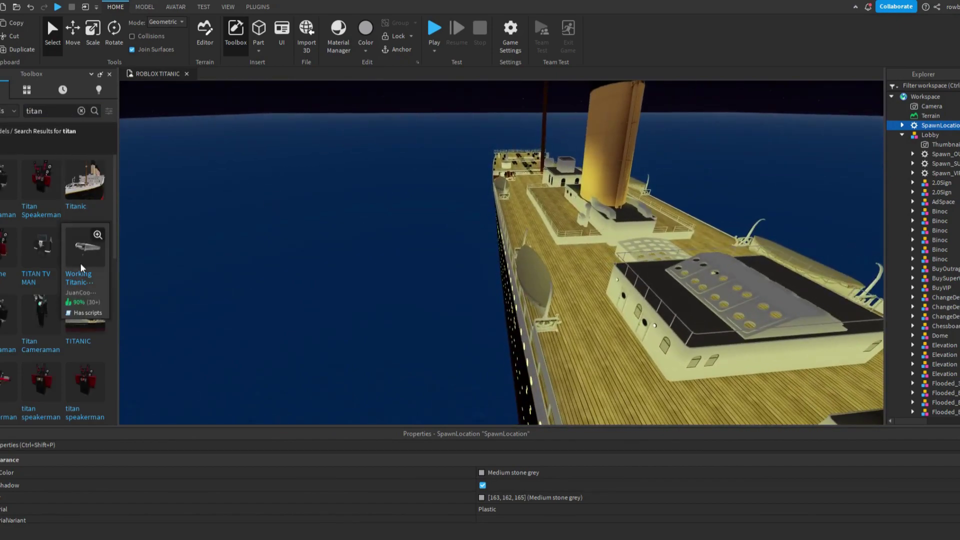
{"action": "right_click_drag", "start_coordinate": [575, 287], "coordinate": [556, 257]}
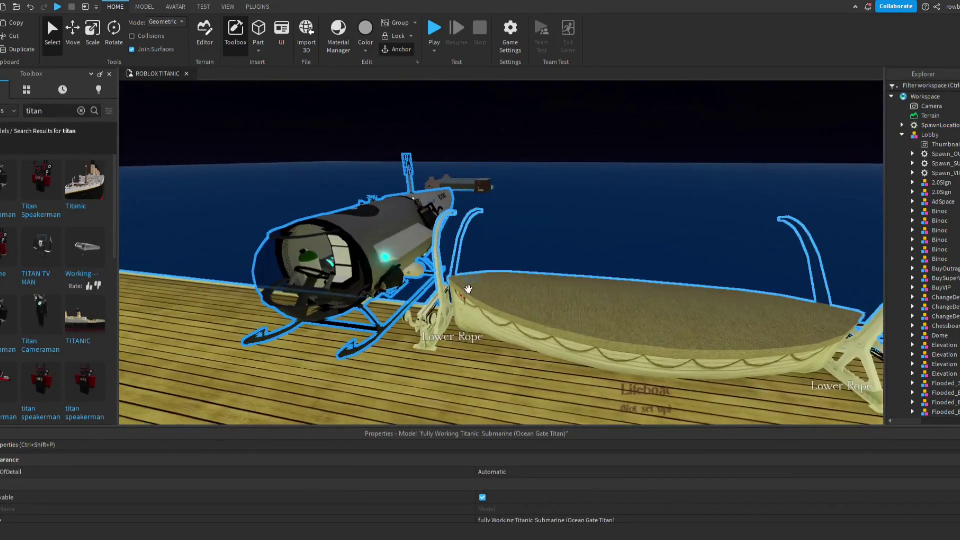
{"action": "key", "text": "w"}
{"action": "key", "text": "a"}
{"action": "key", "text": "s"}
{"action": "mouse_move", "coordinate": [662, 155]}
{"action": "right_mouse_down"}
{"action": "mouse_move", "coordinate": [600, 152]}
{"action": "mouse_move", "coordinate": [644, 142]}
{"action": "right_mouse_up"}
{"action": "key", "text": "w"}
{"action": "key", "text": "s"}
{"action": "scroll", "coordinate": [641, 146], "scroll_direction": "down", "scroll_amount": 10}
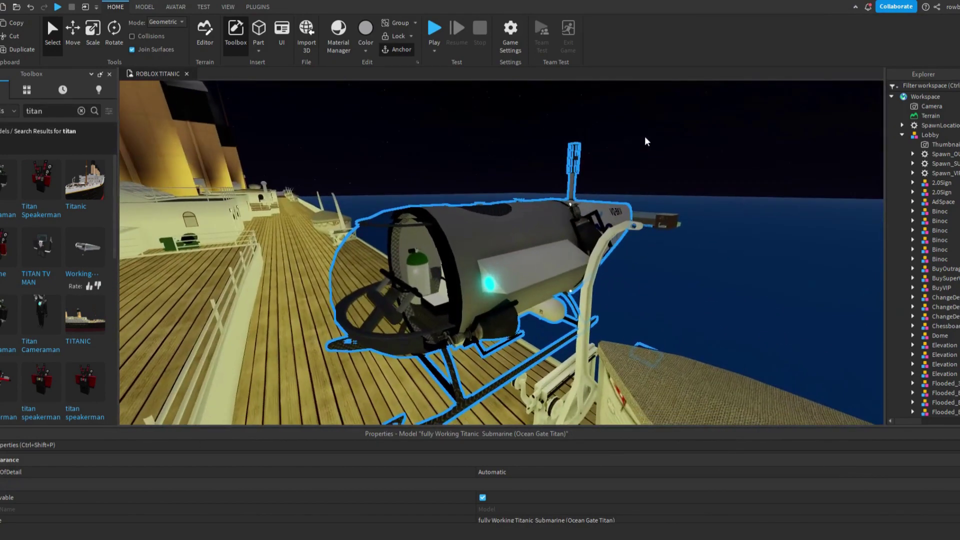
Place the submarine outside the ship beside the hull, inspect its Sea Gate Titan lettering, and start a playtest
{"action": "right_click_drag", "start_coordinate": [478, 277], "coordinate": [458, 281]}
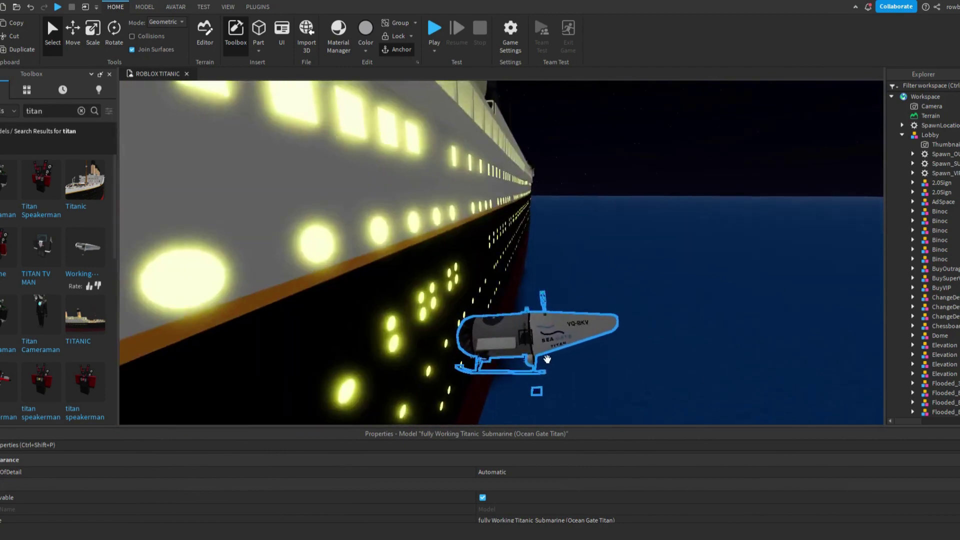
{"action": "right_click_drag", "start_coordinate": [547, 359], "coordinate": [531, 355]}
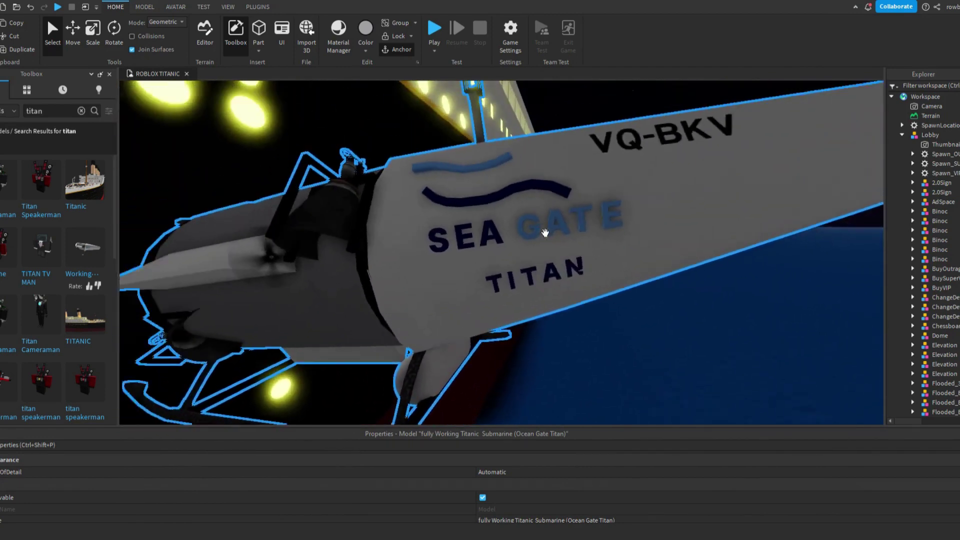
{"action": "scroll", "coordinate": [545, 232], "scroll_direction": "down", "scroll_amount": 1}
{"action": "scroll", "coordinate": [588, 186], "scroll_direction": "up", "scroll_amount": 10}
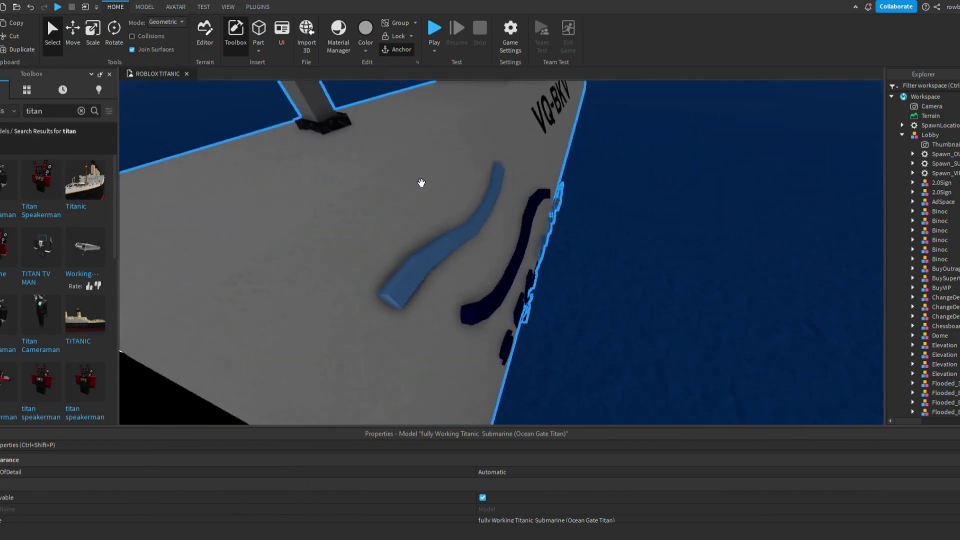
{"action": "right_click_drag", "start_coordinate": [421, 183], "coordinate": [423, 276]}
{"action": "scroll", "coordinate": [467, 218], "scroll_direction": "down", "scroll_amount": 5}
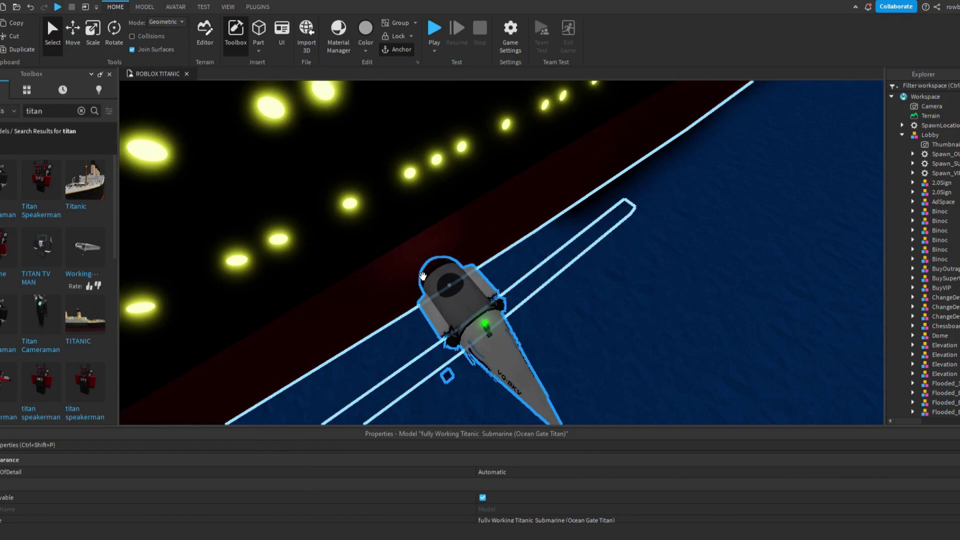
{"action": "right_click_drag", "start_coordinate": [475, 83], "coordinate": [497, 128]}
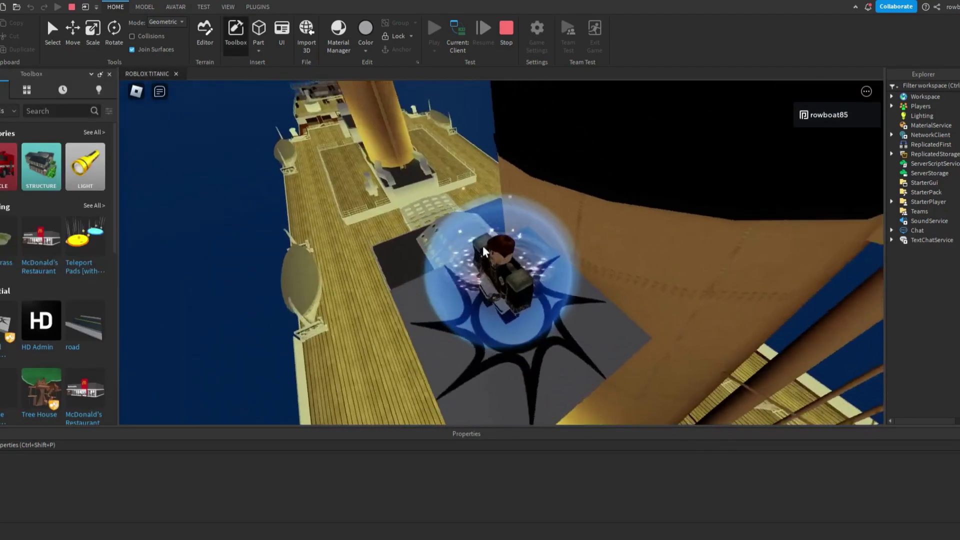
Walk the avatar off the spawn point at the funnel and across the deck toward the lifeboat above the submarine
{"action": "scroll", "coordinate": [483, 248], "scroll_direction": "down", "scroll_amount": 3}
{"action": "right_click_drag", "start_coordinate": [483, 248], "coordinate": [483, 246]}
{"action": "key", "text": "w"}
{"action": "scroll", "coordinate": [482, 247], "scroll_direction": "down", "scroll_amount": 5}
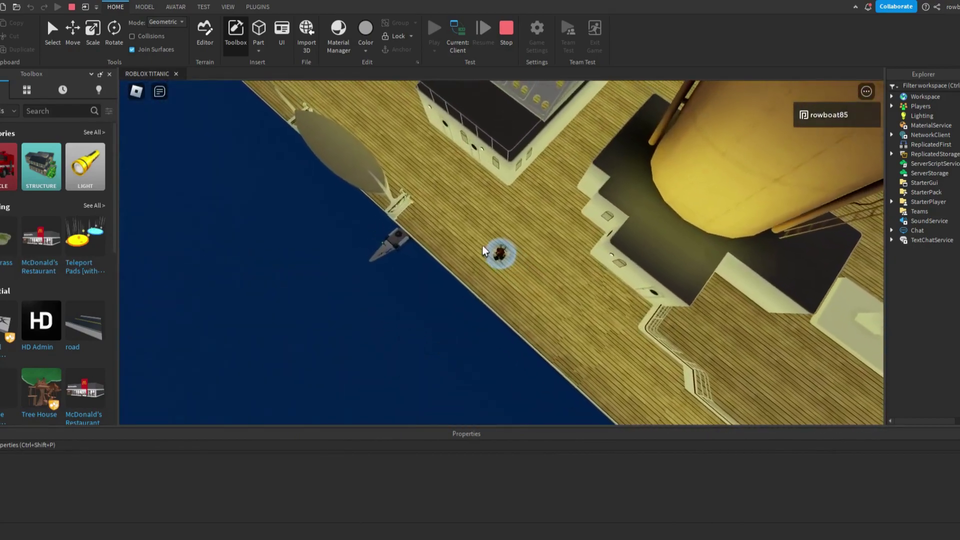
{"action": "key", "text": "w"}
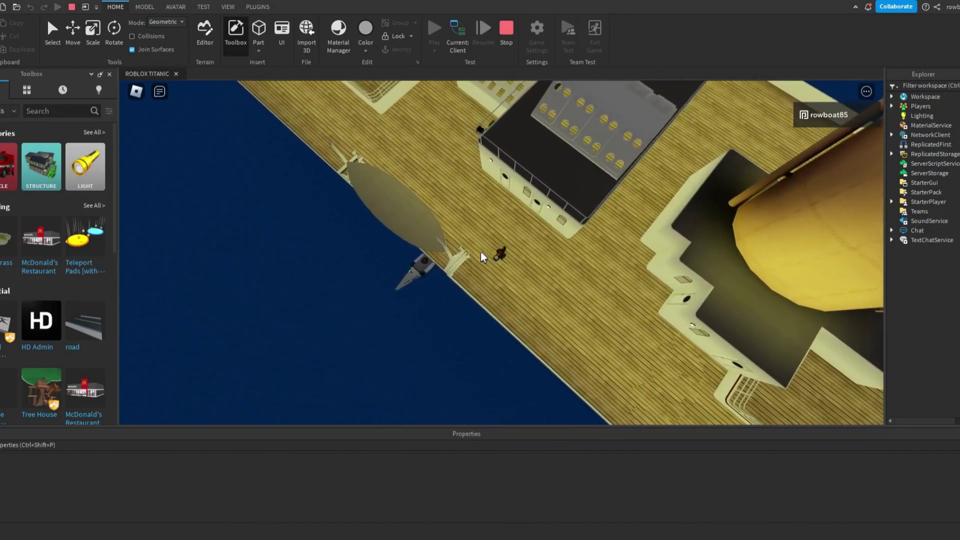
{"action": "key", "text": "w"}
Walk the avatar around the deck beside the lifeboat and view it from the front at close range
{"action": "right_click_drag", "start_coordinate": [503, 236], "coordinate": [502, 235]}
{"action": "key", "text": "s"}
{"action": "scroll", "coordinate": [707, 304], "scroll_direction": "up", "scroll_amount": 4}
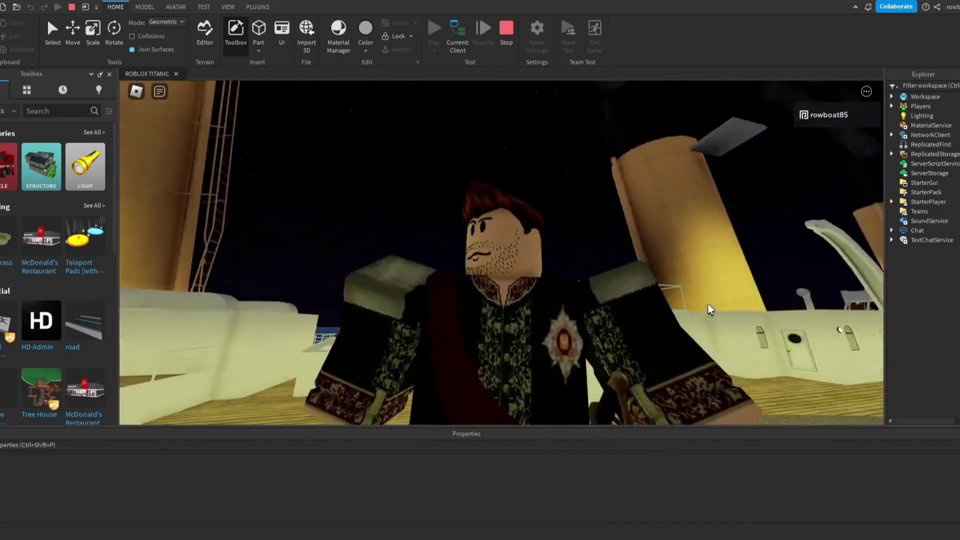
{"action": "right_click_drag", "start_coordinate": [708, 304], "coordinate": [708, 304]}
{"action": "scroll", "coordinate": [708, 303], "scroll_direction": "down", "scroll_amount": 4}
{"action": "key", "text": "s"}
{"action": "scroll", "coordinate": [707, 303], "scroll_direction": "up", "scroll_amount": 5}
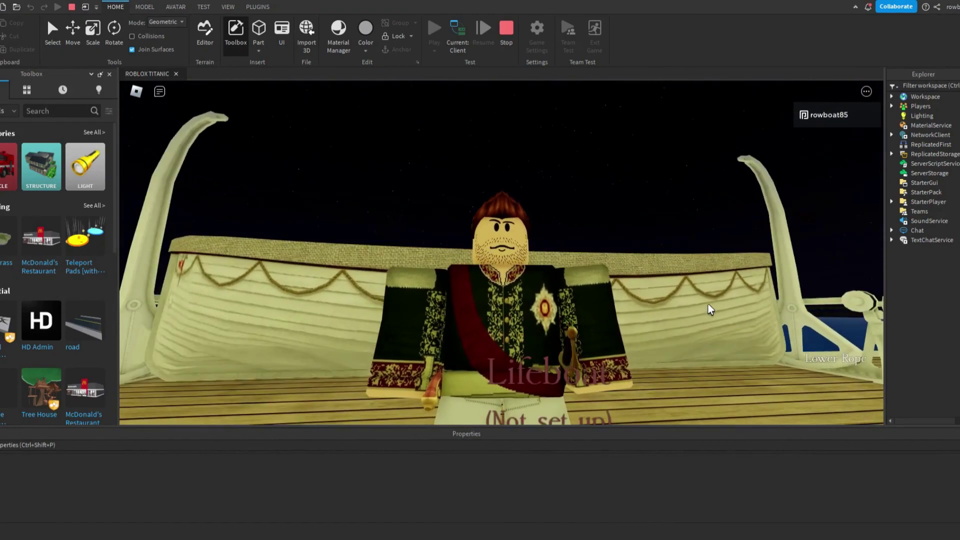
Jump the avatar onto the covered lifeboat and drop over the side onto the submarine
{"action": "key", "text": "space"}
{"action": "key", "text": "w"}
{"action": "scroll", "coordinate": [707, 304], "scroll_direction": "down", "scroll_amount": 4}
{"action": "right_click_drag", "start_coordinate": [708, 304], "coordinate": [708, 303]}
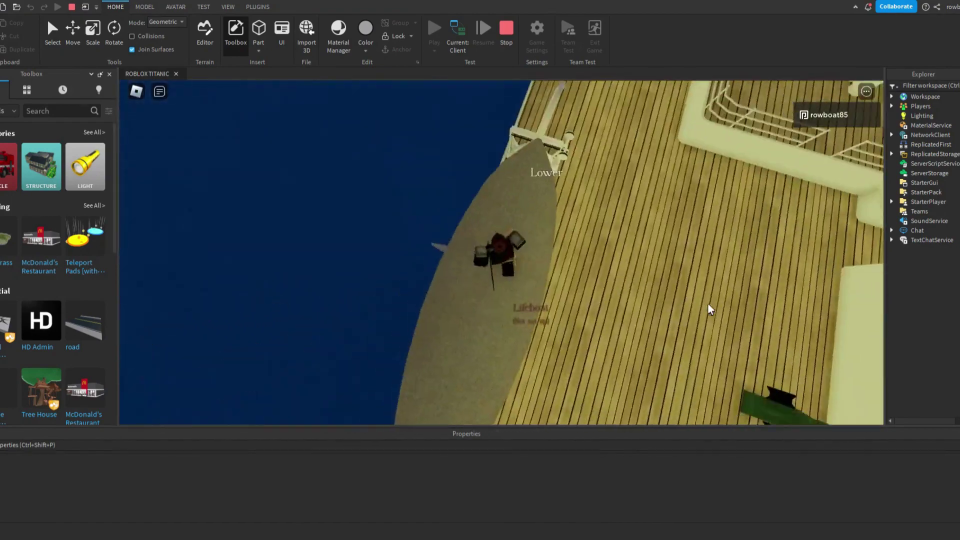
{"action": "key", "text": "a"}
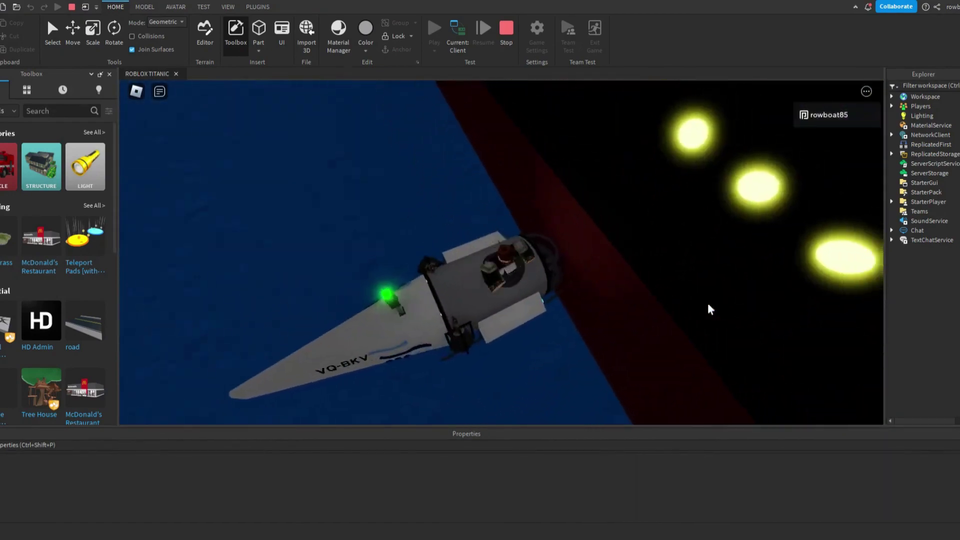
Board the submarine and steer it away from the hull into open water
{"action": "key", "text": "w"}
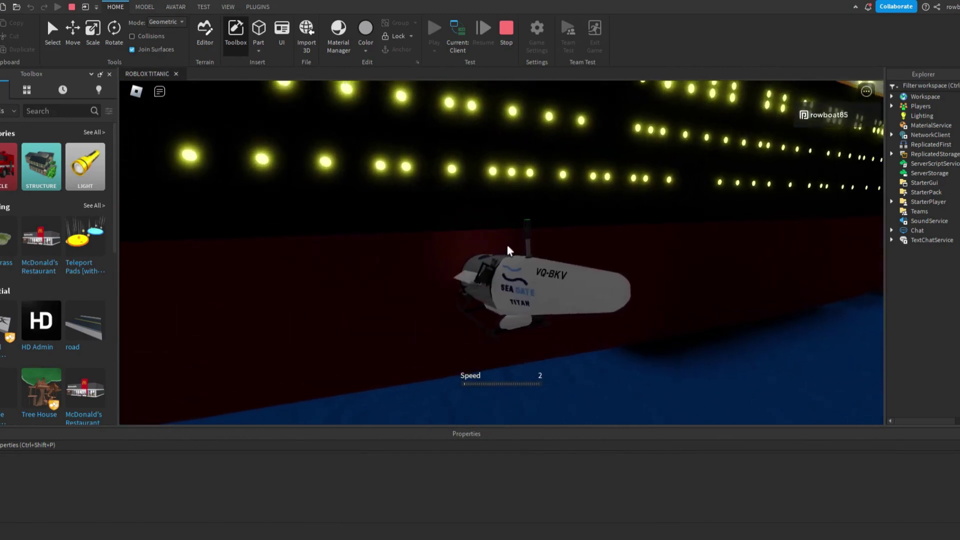
{"action": "key", "text": "a"}
{"action": "key", "text": "s"}
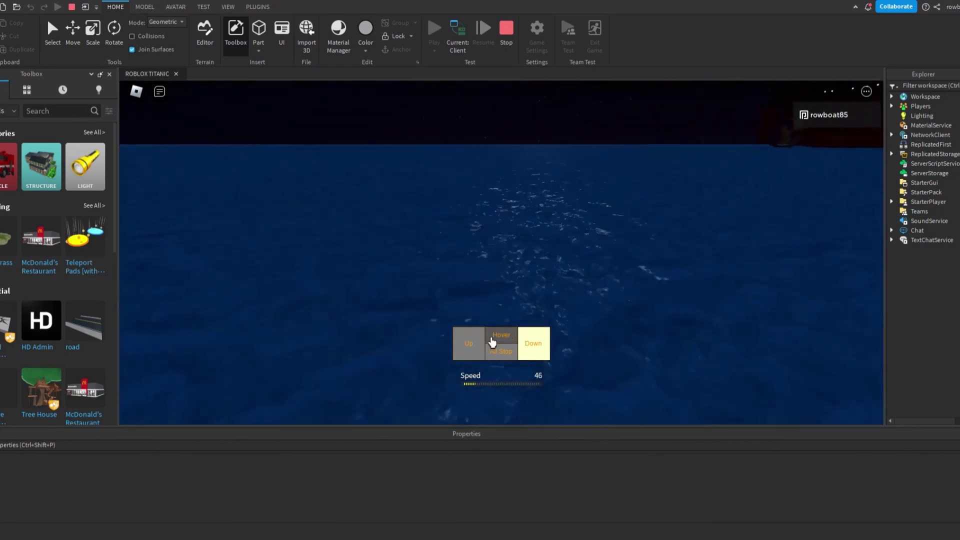
Test the submarine's Up, Down and All Stop controls at sea, and set it to Up to rise above the water
{"action": "left_click", "coordinate": [477, 342]}
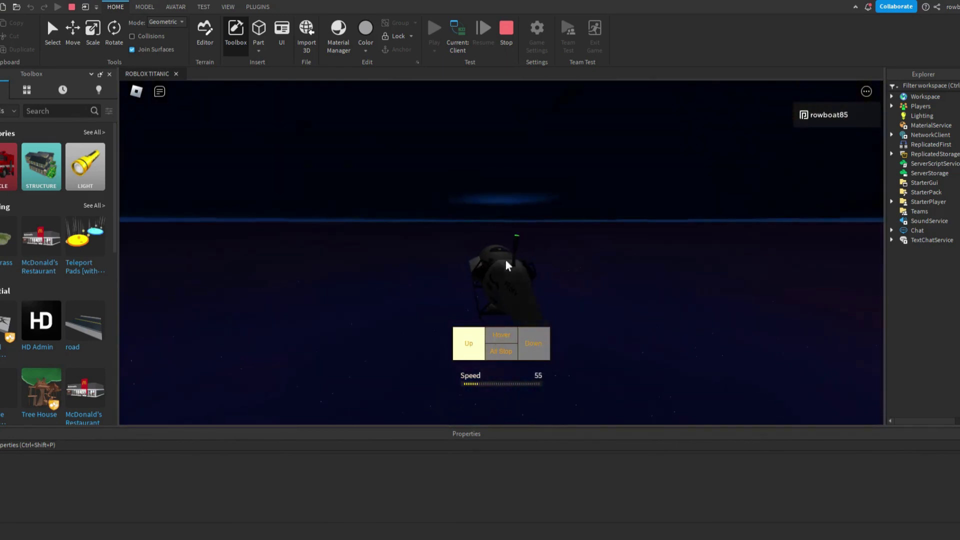
{"action": "left_click", "coordinate": [542, 341]}
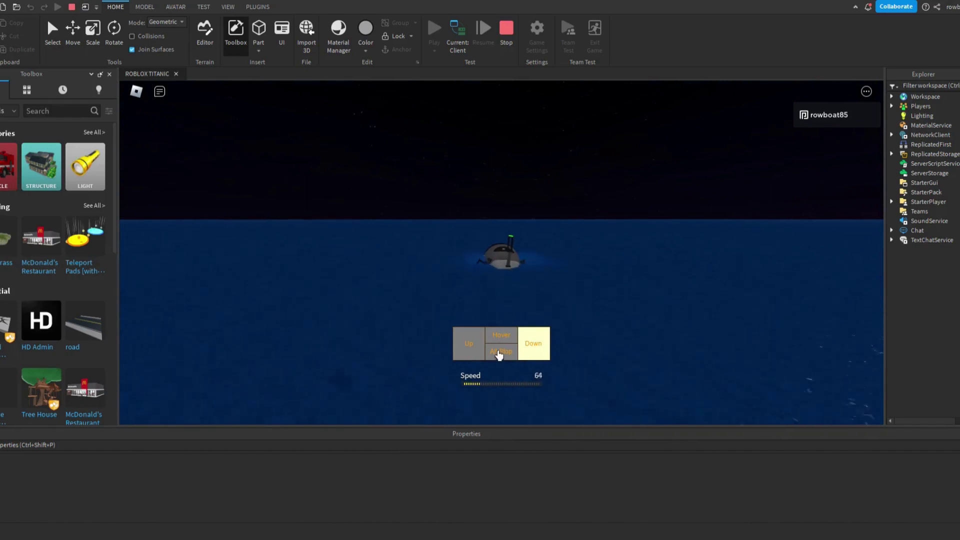
{"action": "left_click", "coordinate": [499, 352]}
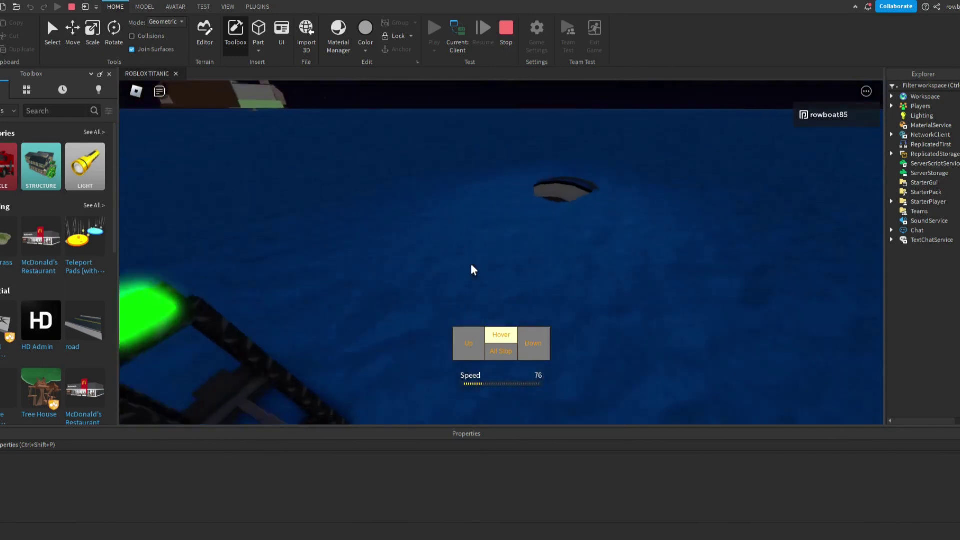
{"action": "left_click", "coordinate": [457, 356]}
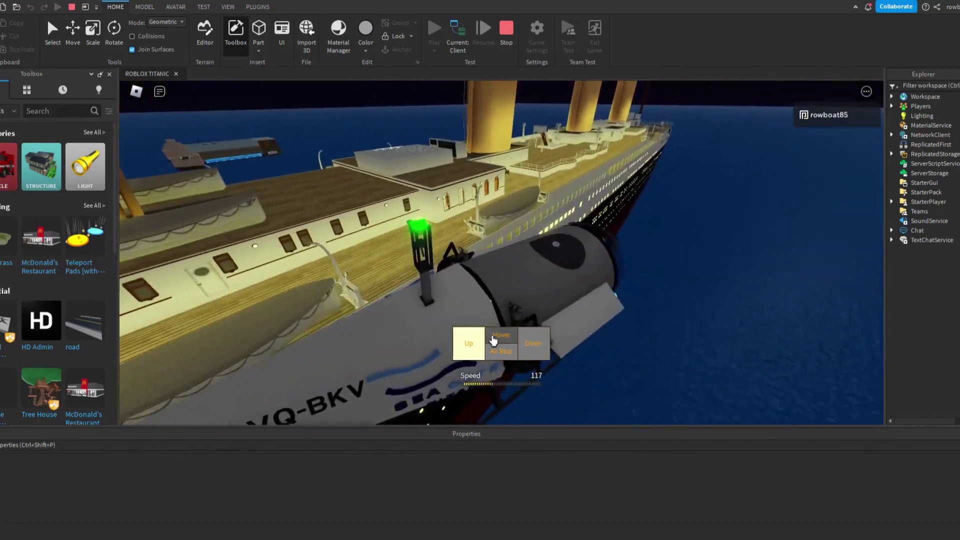
Lower the submarine beside the ship, bring it to an All Stop, and set it to Down again
{"action": "left_click", "coordinate": [534, 344]}
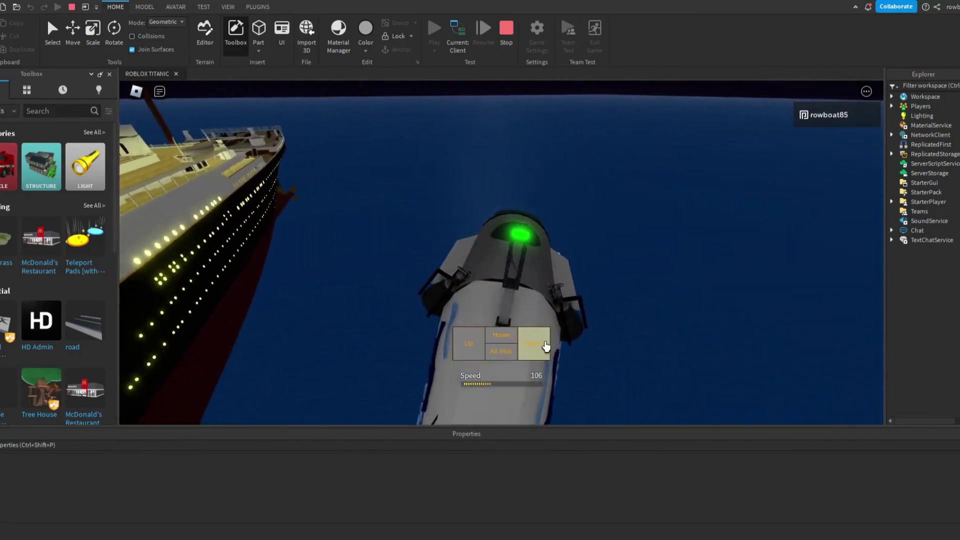
{"action": "left_click", "coordinate": [505, 351]}
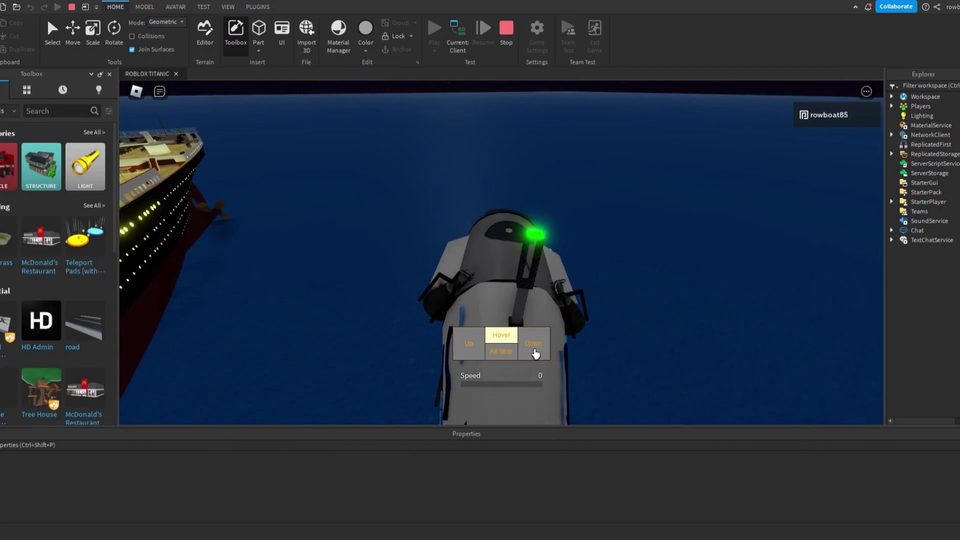
{"action": "left_click", "coordinate": [534, 350]}
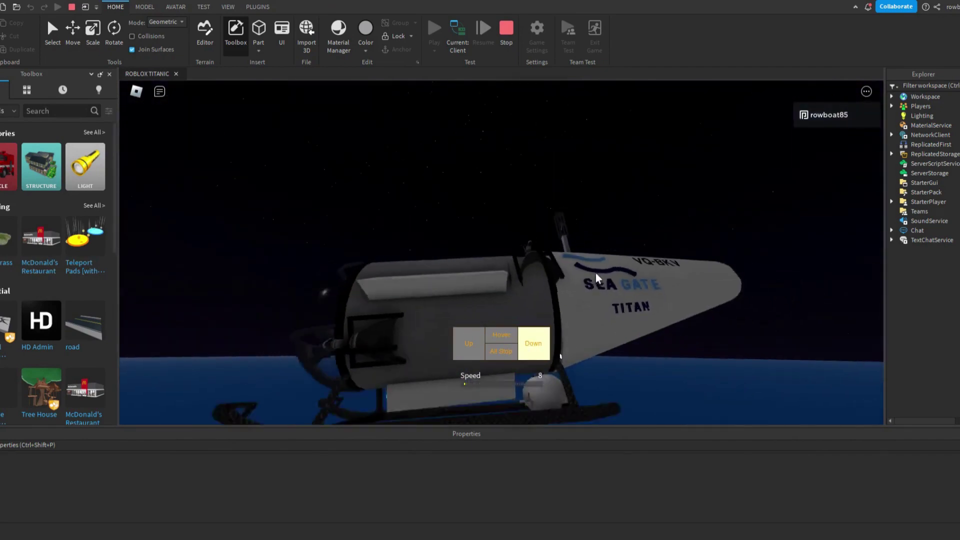
{"action": "right_click_drag", "start_coordinate": [596, 273], "coordinate": [594, 274]}
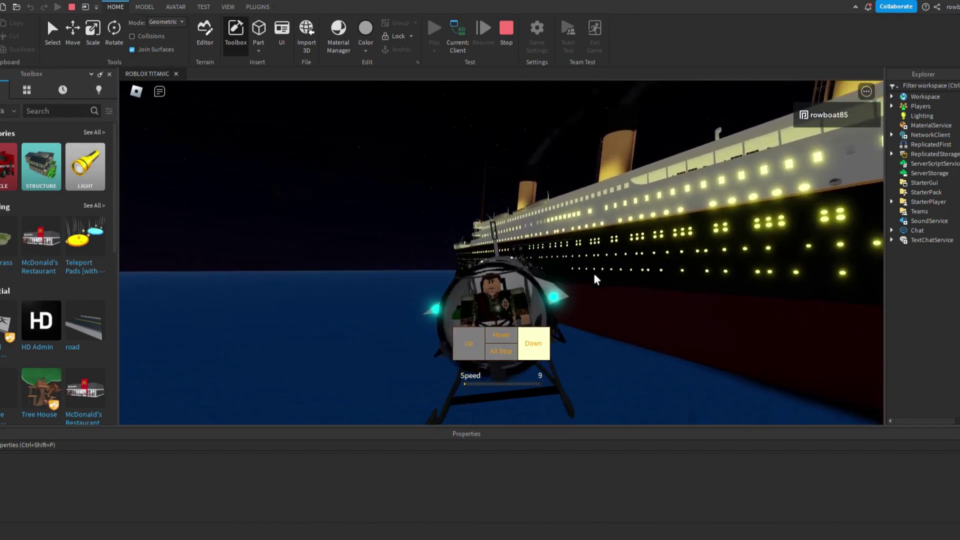
Raise the submarine in front of the Titanic's lit hull and hold it in Hover
{"action": "left_click", "coordinate": [468, 343]}
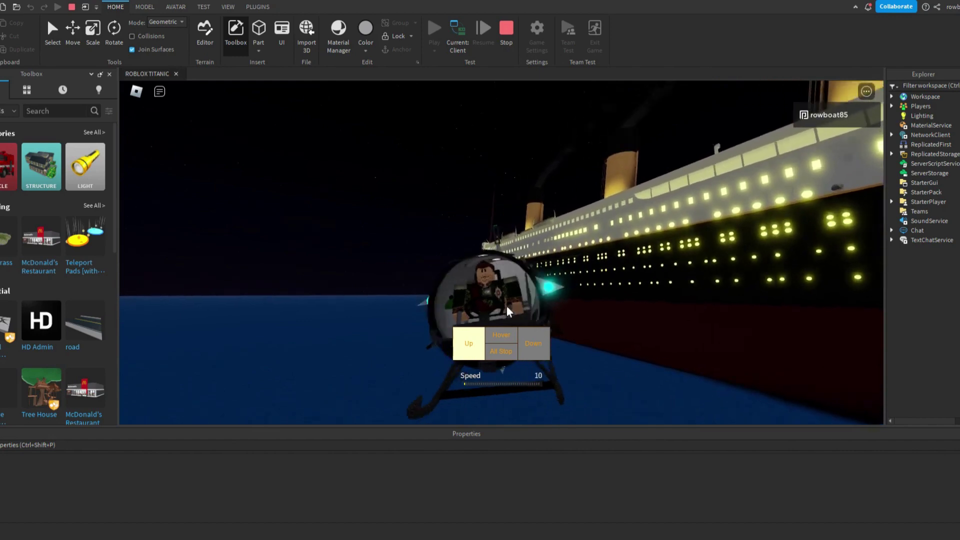
{"action": "right_click_drag", "start_coordinate": [507, 305], "coordinate": [545, 293]}
{"action": "left_click", "coordinate": [509, 334]}
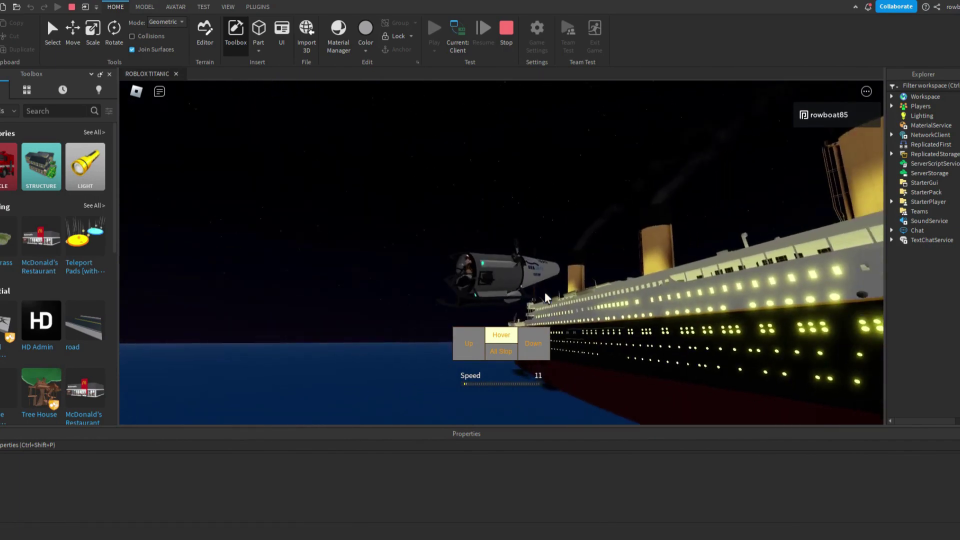